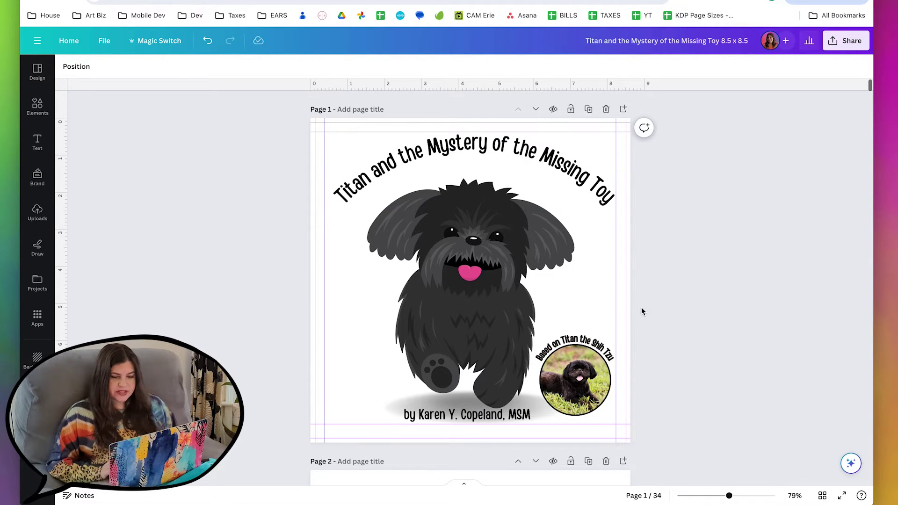
# Look through the book's cover, character illustration pages and story text pages
pyautogui.scroll(-3, 641, 307)
pyautogui.scroll(-20, 642, 310)
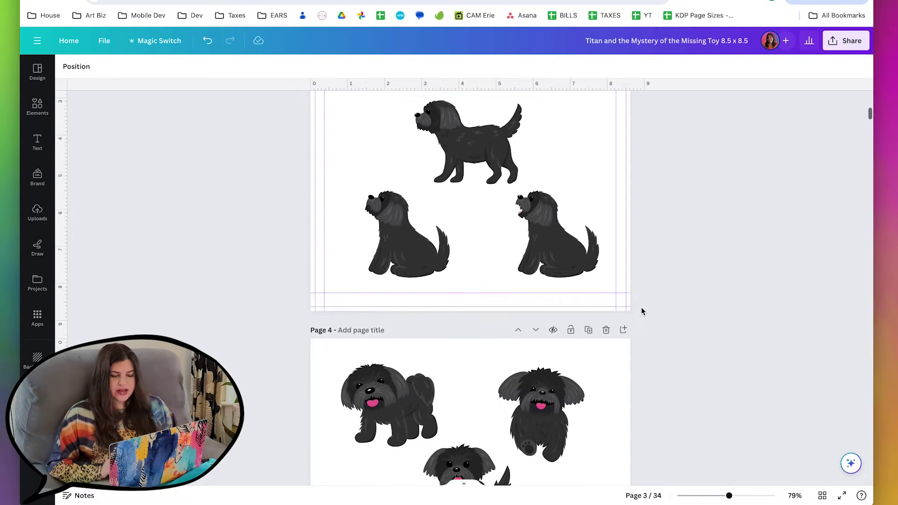
pyautogui.scroll(-20, 642, 311)
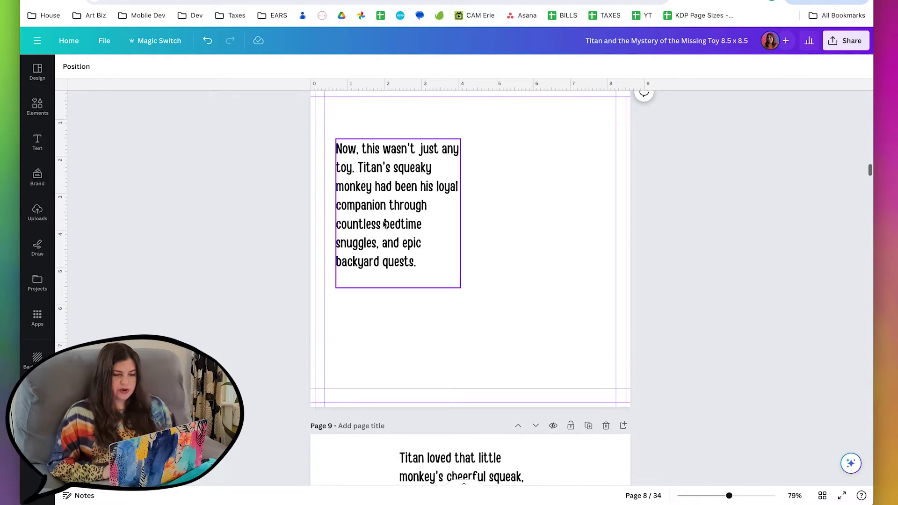
pyautogui.scroll(-4, 570, 317)
pyautogui.scroll(-8, 570, 317)
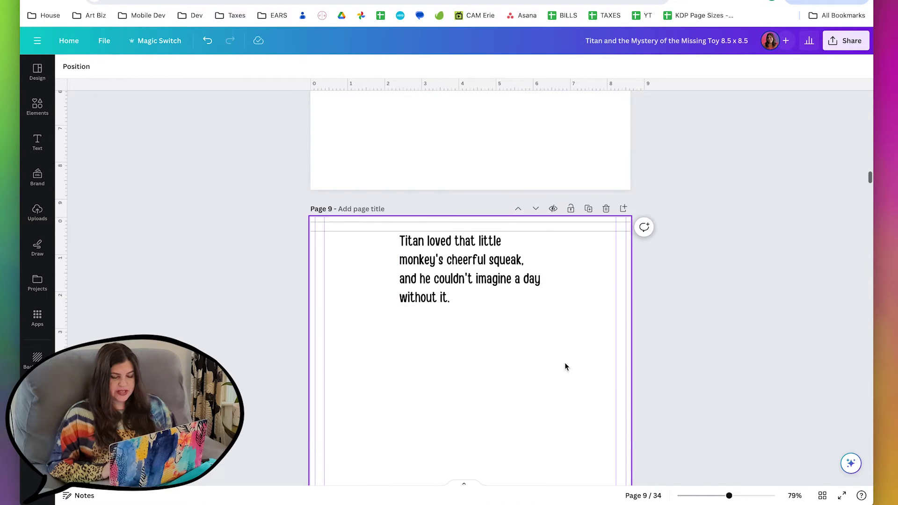
pyautogui.scroll(-10, 548, 314)
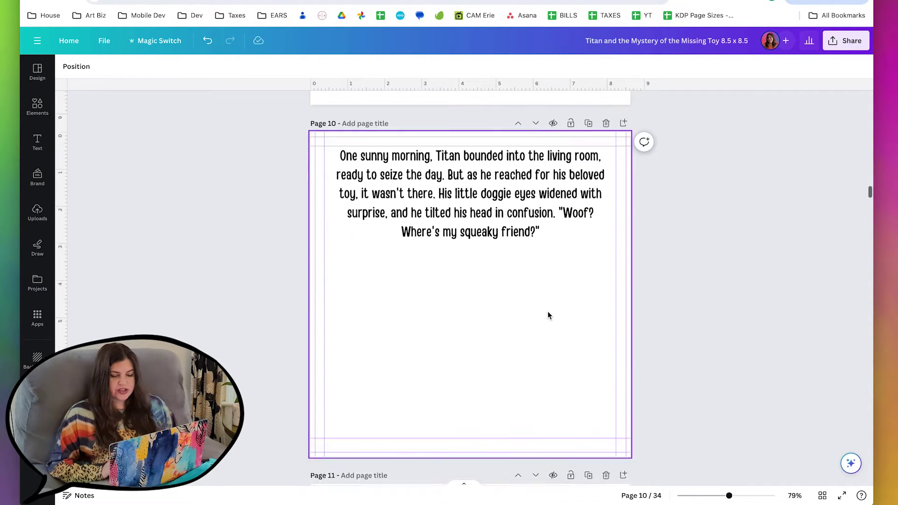
pyautogui.scroll(-1, 548, 313)
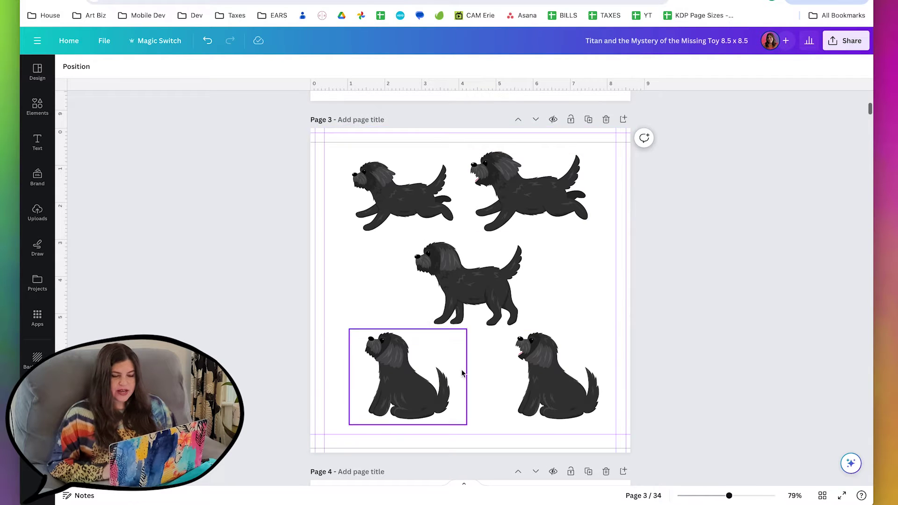
pyautogui.scroll(-5, 760, 357)
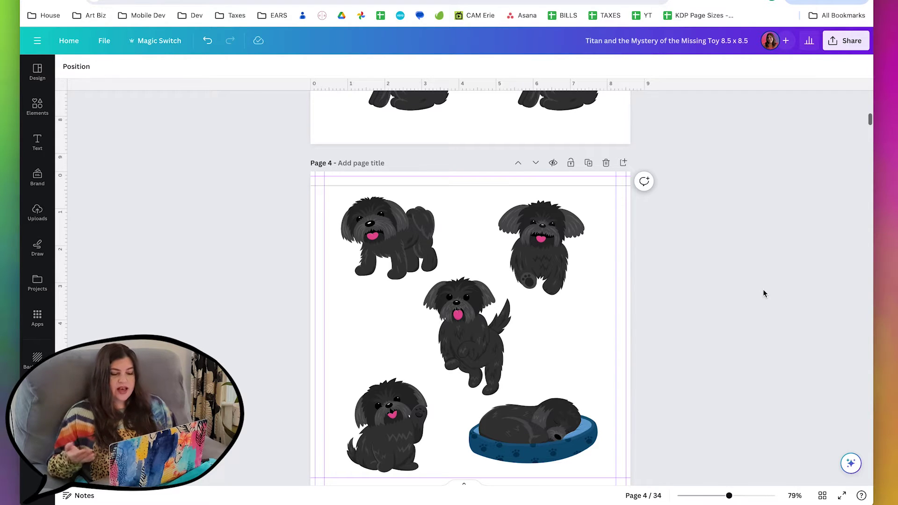
pyautogui.scroll(8, 763, 294)
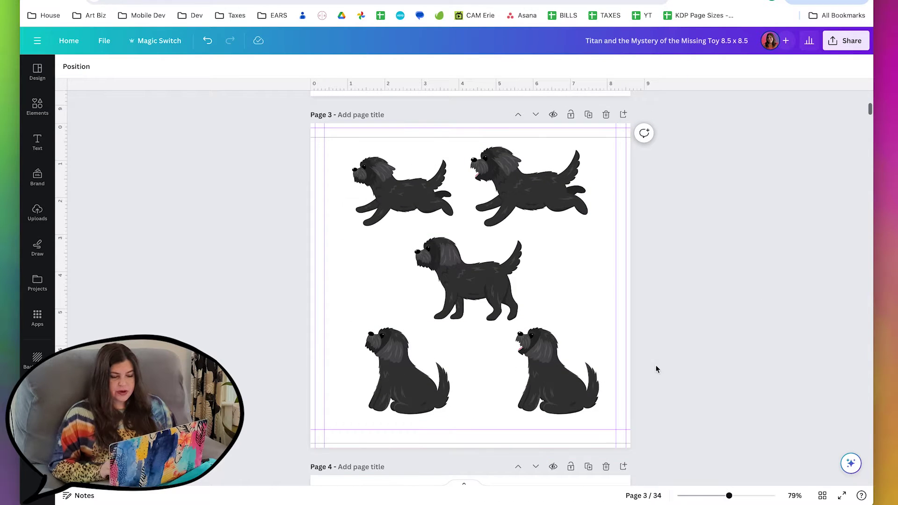
pyautogui.scroll(-6, 640, 406)
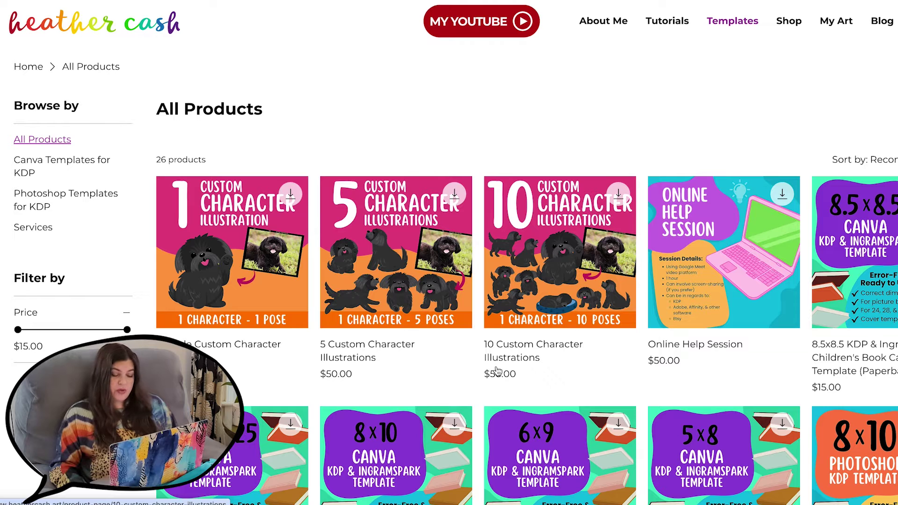
# Open the 5 Custom Character Illustrations product page and read its description
pyautogui.click(427, 272)
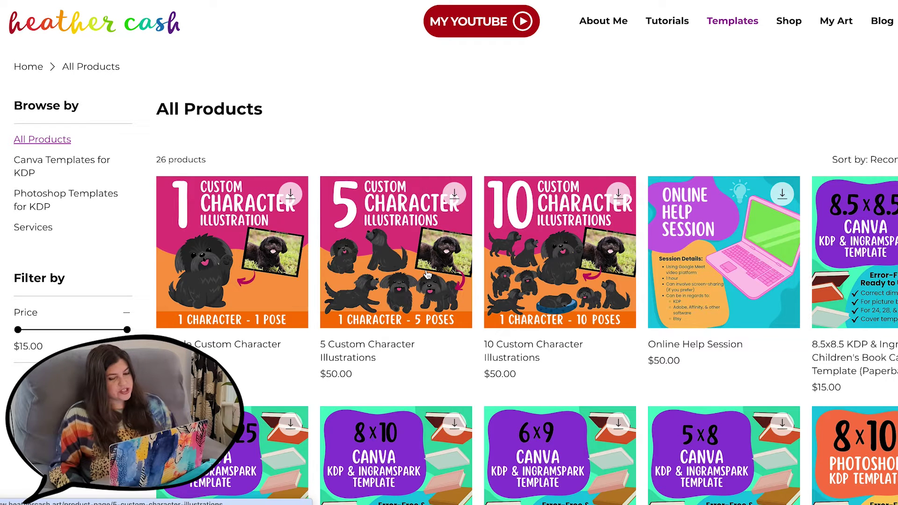
pyautogui.scroll(-1, 638, 425)
pyautogui.scroll(-2, 635, 425)
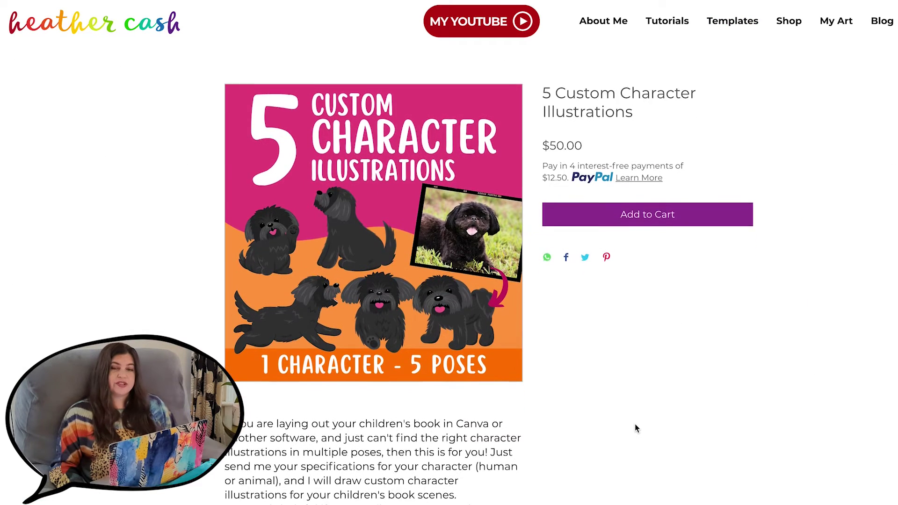
pyautogui.scroll(-1, 636, 424)
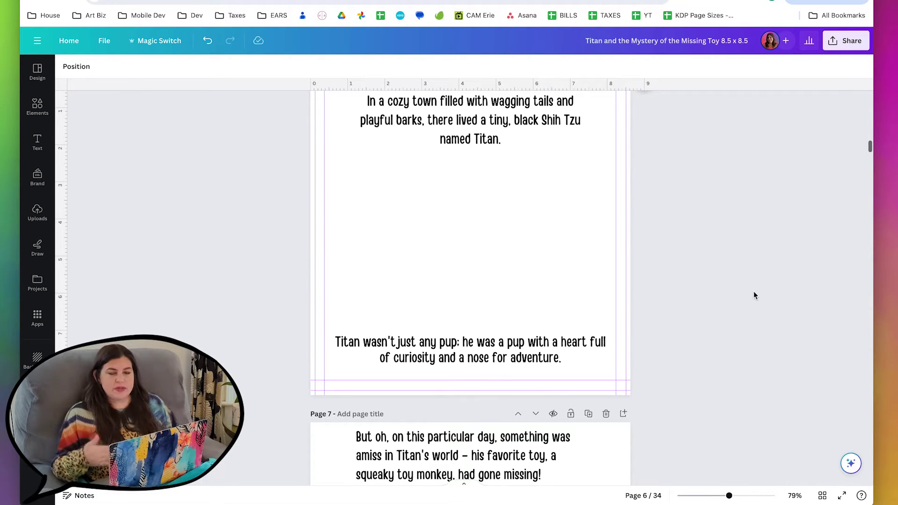
# Review the dog illustrations on pages 3 and 4 and return to the story text on page 6
pyautogui.scroll(2, 773, 277)
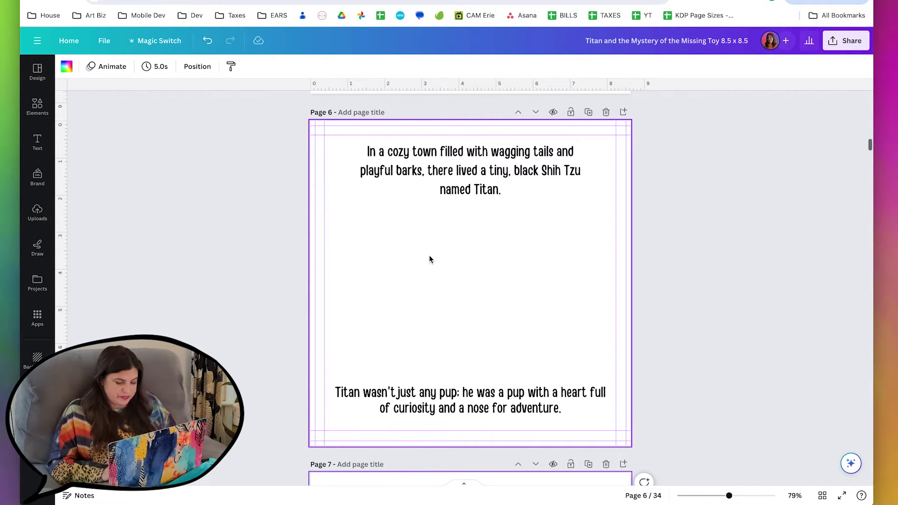
pyautogui.scroll(15, 470, 332)
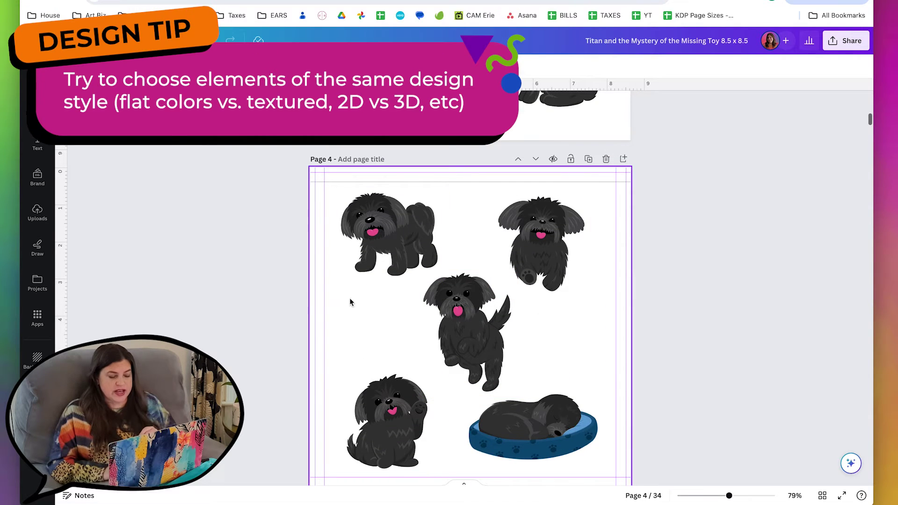
pyautogui.scroll(-4, 579, 272)
pyautogui.scroll(3, 579, 273)
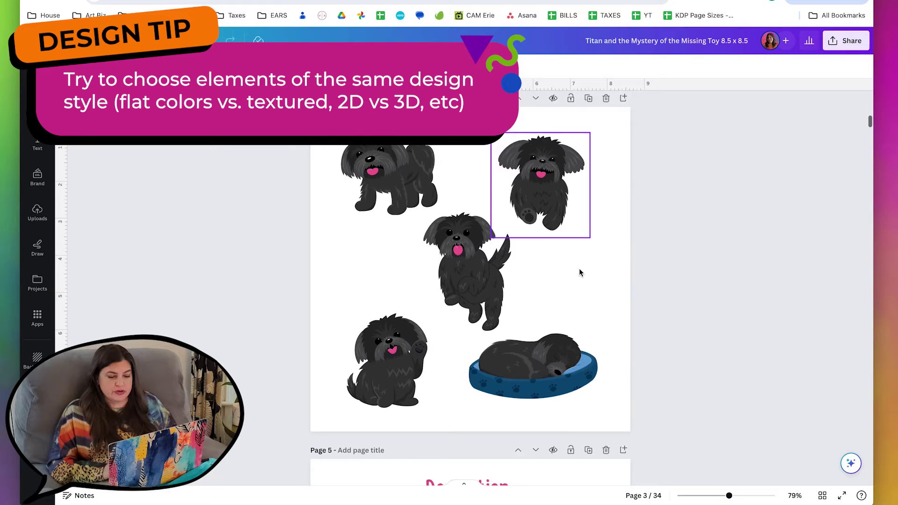
pyautogui.scroll(-12, 579, 272)
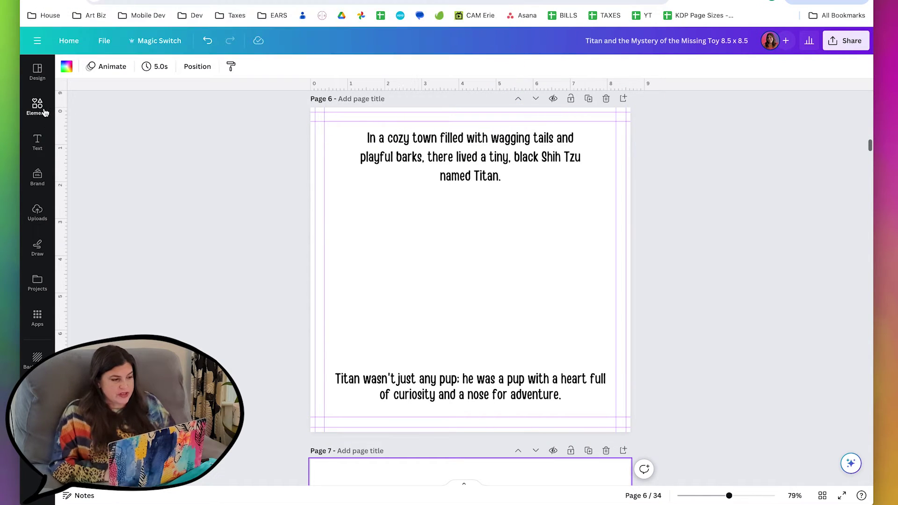
# Search the elements for "town" and browse all the matching graphics for a page 6 background
pyautogui.click(41, 111)
pyautogui.click(173, 73)
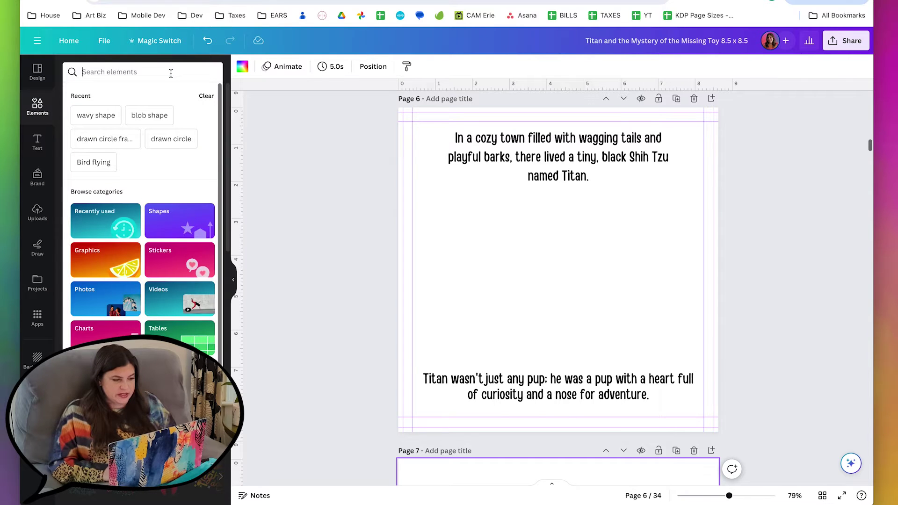
pyautogui.write('town')
pyautogui.press('Return')
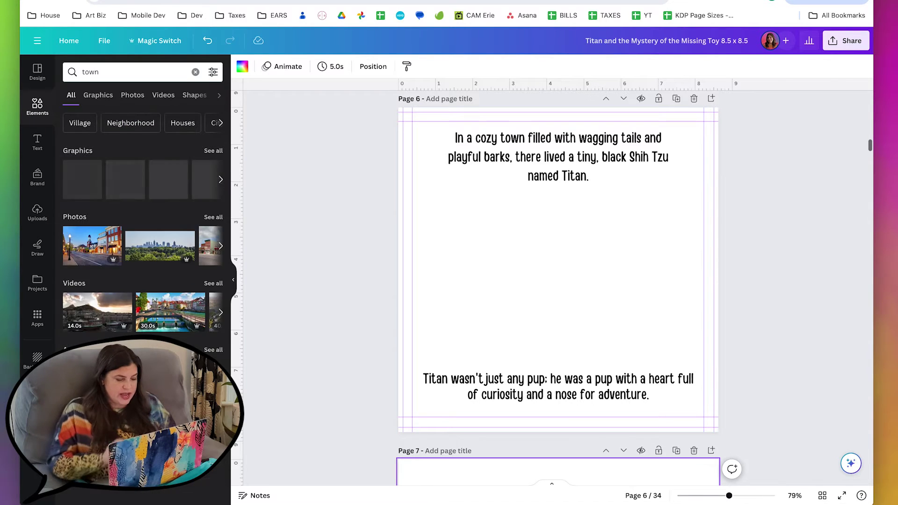
pyautogui.click(209, 148)
pyautogui.scroll(-5, 170, 323)
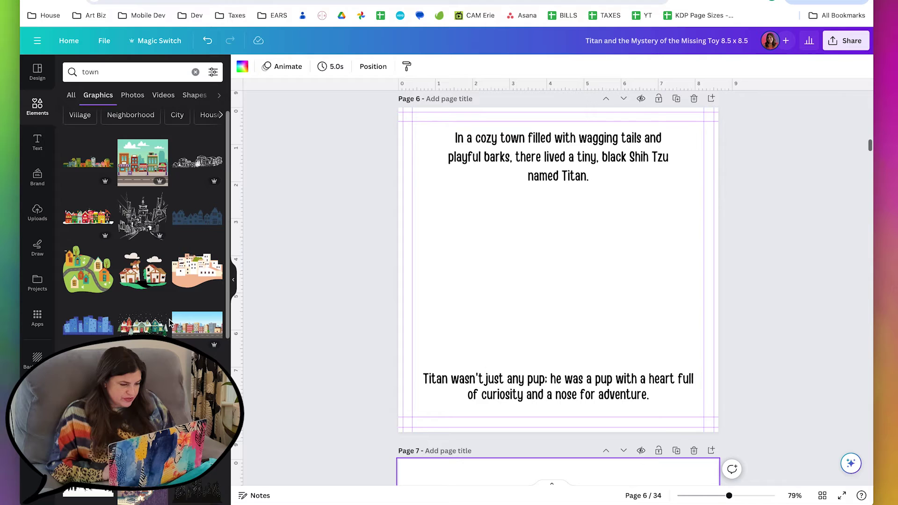
pyautogui.scroll(-5, 169, 322)
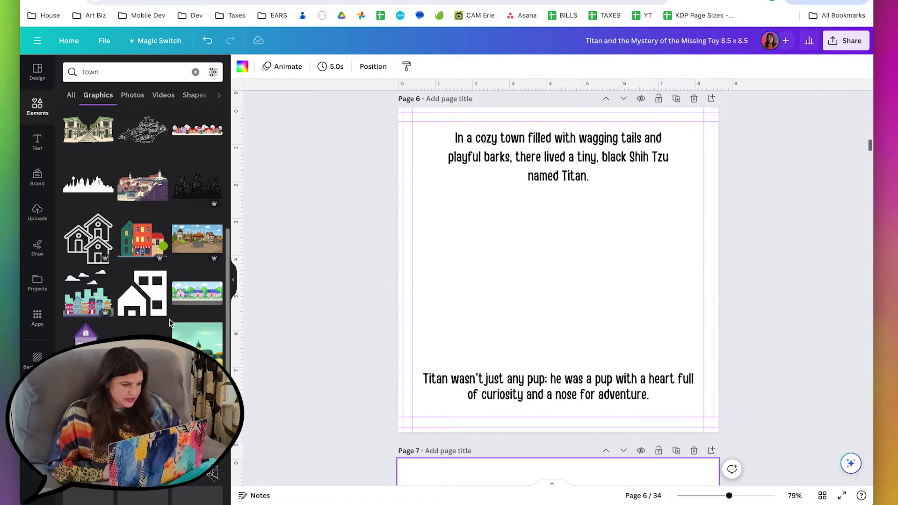
pyautogui.scroll(-5, 169, 323)
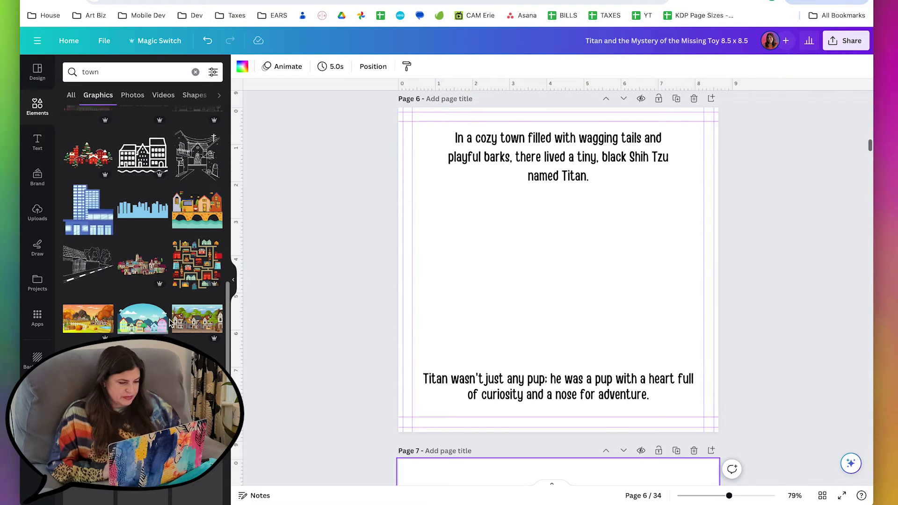
pyautogui.scroll(-1, 170, 323)
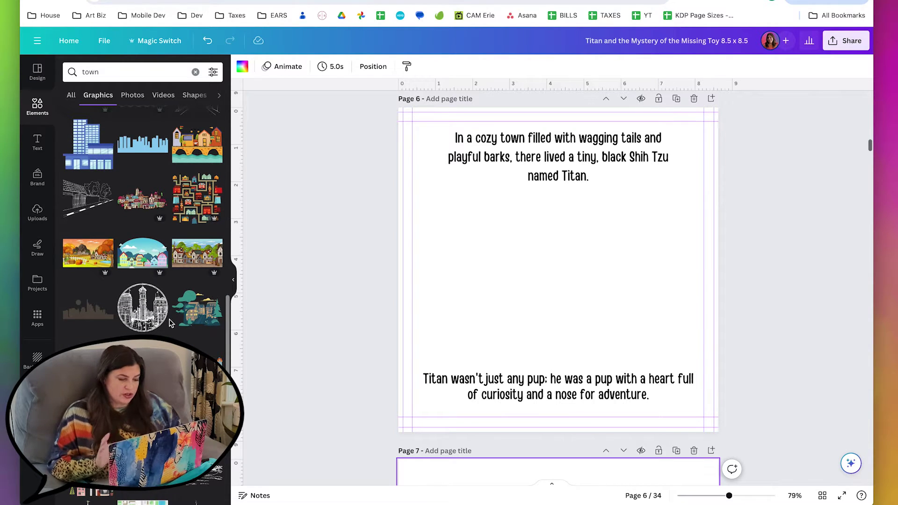
# Try a city skyline graphic from the creator's "town" collection on page 6 and remove it
pyautogui.click(169, 323)
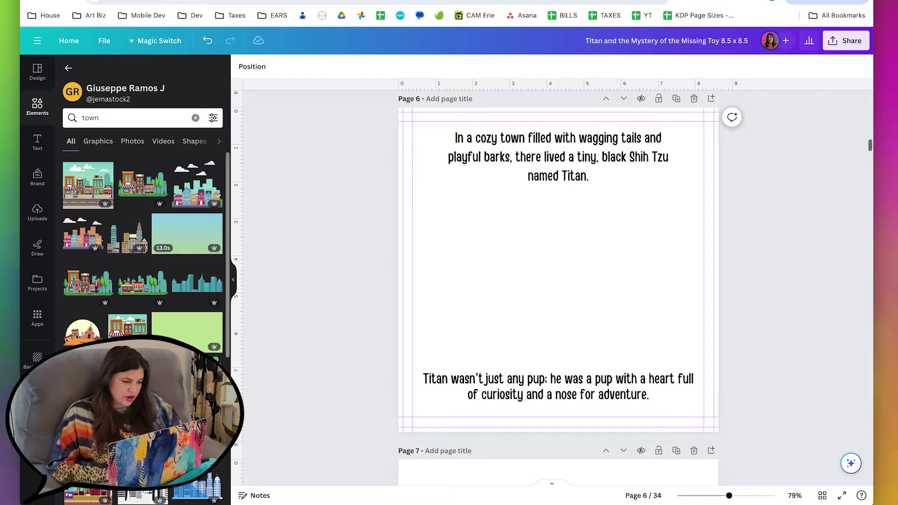
pyautogui.click(143, 412)
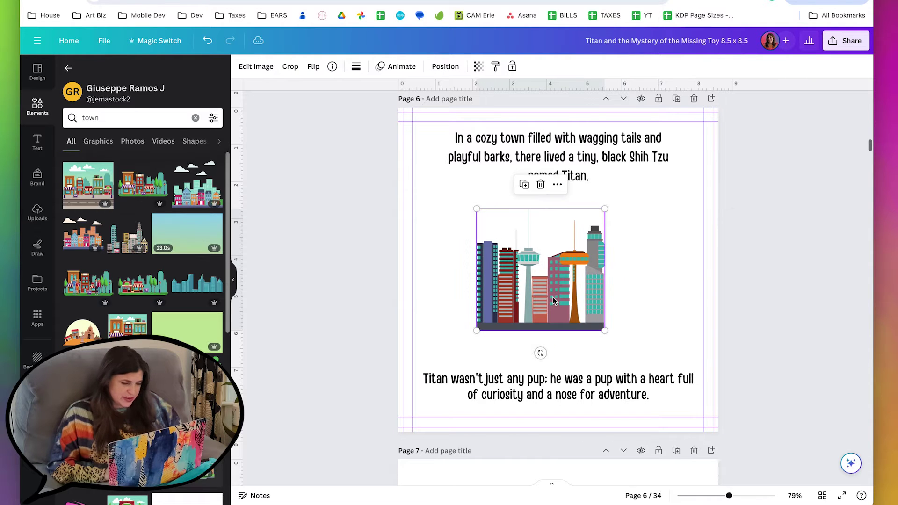
pyautogui.press('Delete')
pyautogui.scroll(-10, 146, 285)
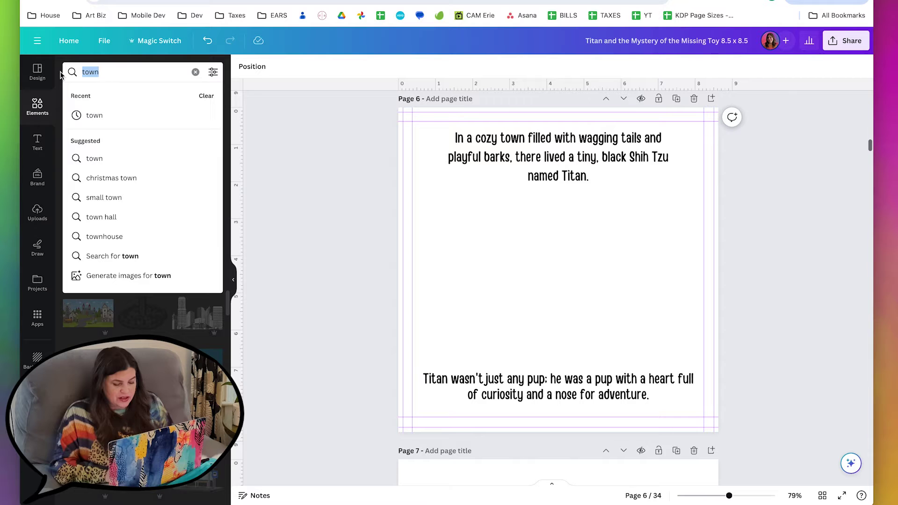
# Search the elements for "buildings" and place the graphic with a row of colourful houses and trees on page 6, enlarged across most of the page
pyautogui.write('buildings')
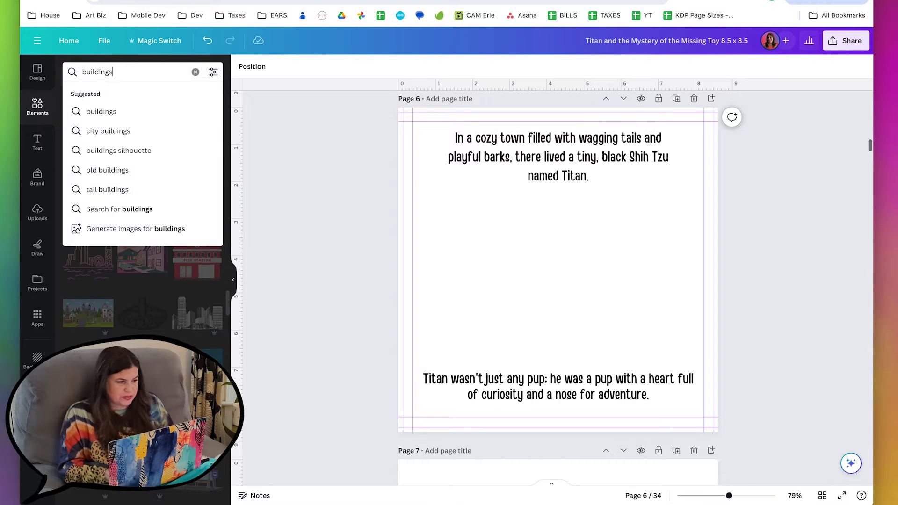
pyautogui.press('Return')
pyautogui.click(75, 152)
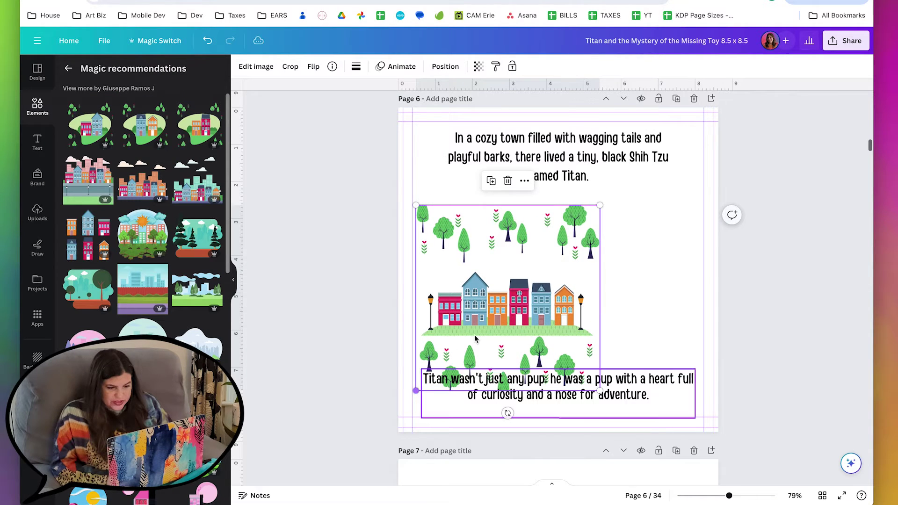
pyautogui.moveTo(600, 204); pyautogui.dragTo(665, 139)
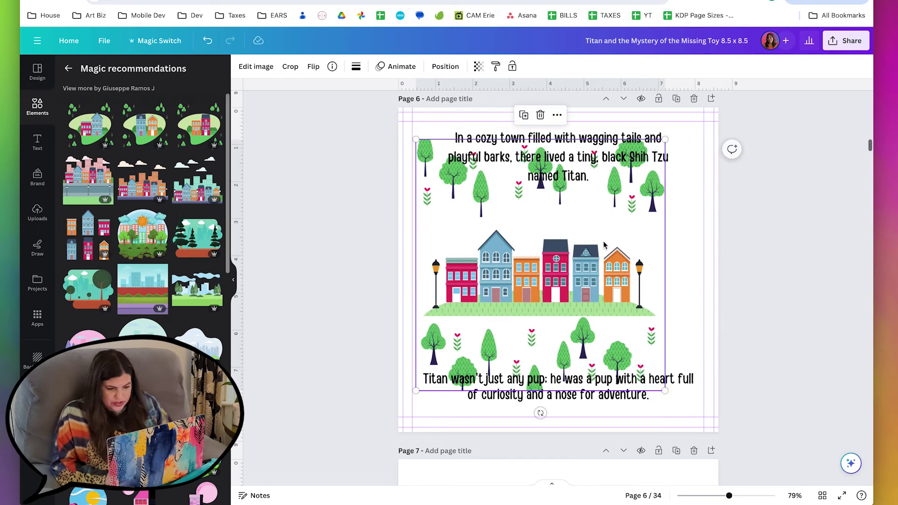
# Crop the graphic to its row of houses, cutting off the surrounding trees, and enlarge it to the full width of page 6
pyautogui.click(290, 66)
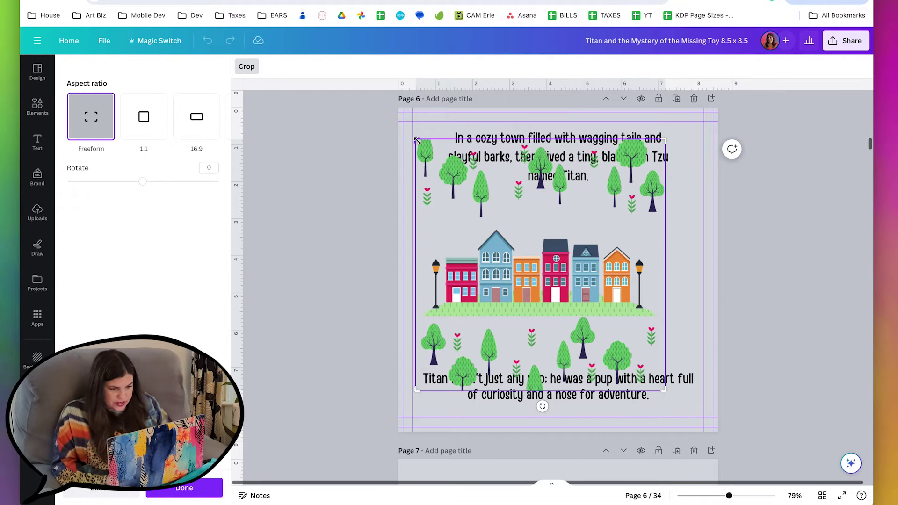
pyautogui.moveTo(418, 140); pyautogui.dragTo(386, 227)
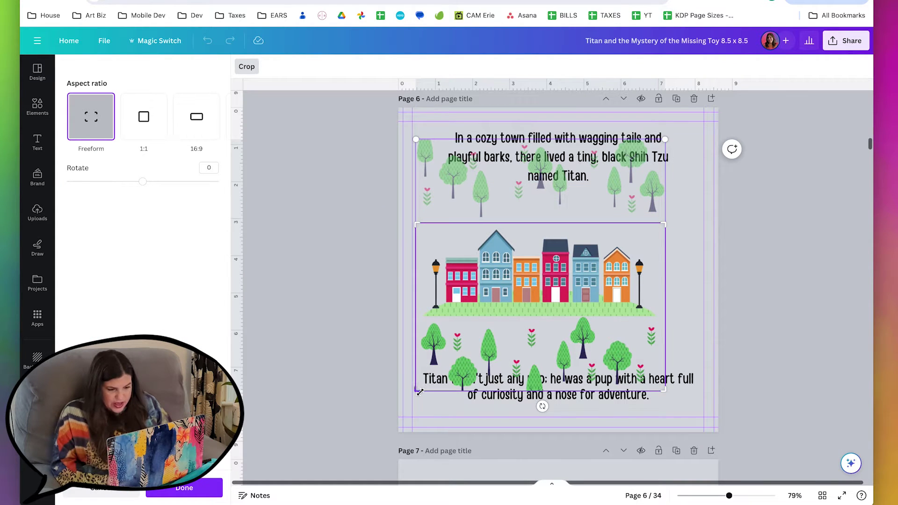
pyautogui.moveTo(420, 392); pyautogui.dragTo(391, 330)
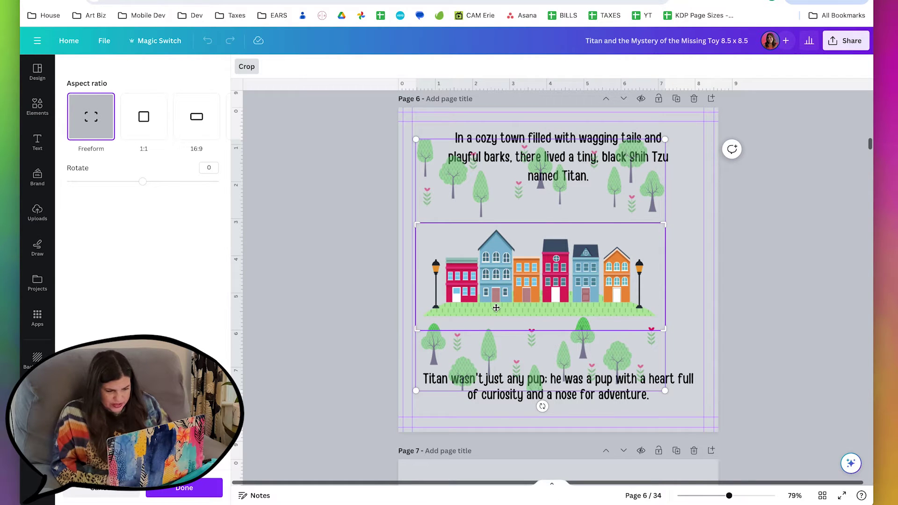
pyautogui.press('Return')
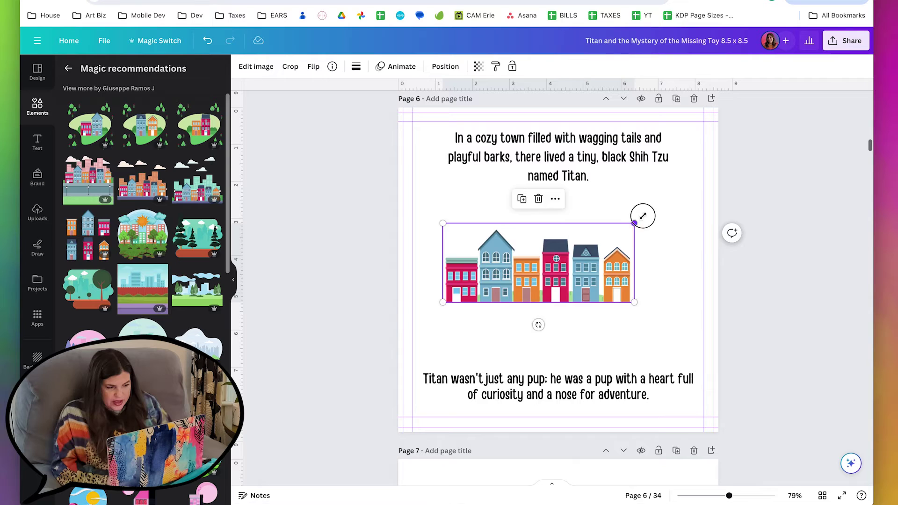
pyautogui.moveTo(634, 225); pyautogui.dragTo(721, 175)
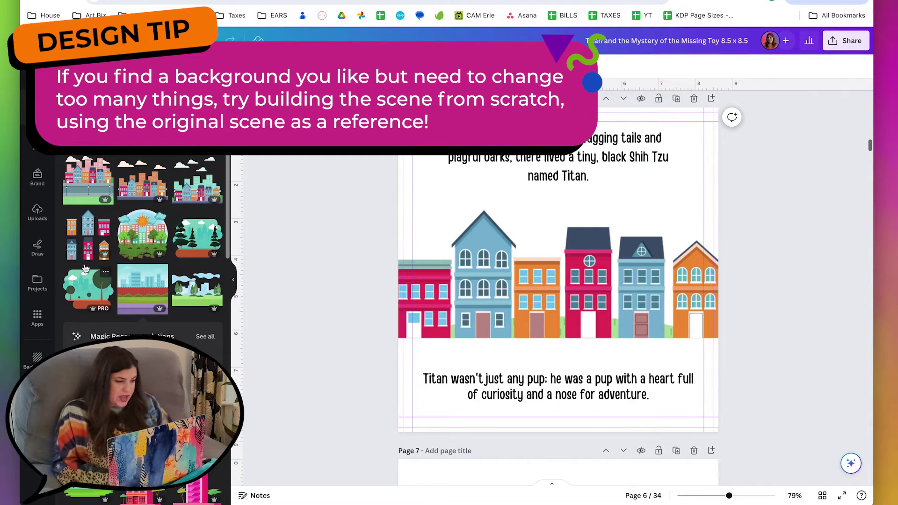
# Add the graphic of six separate houses below the opening text on page 6 and delete the large row of houses
pyautogui.click(86, 242)
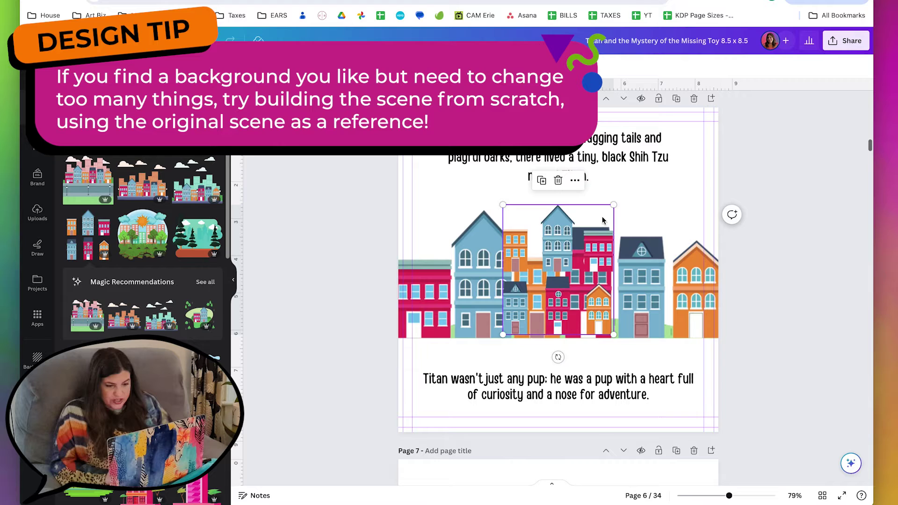
pyautogui.moveTo(602, 220); pyautogui.dragTo(540, 178)
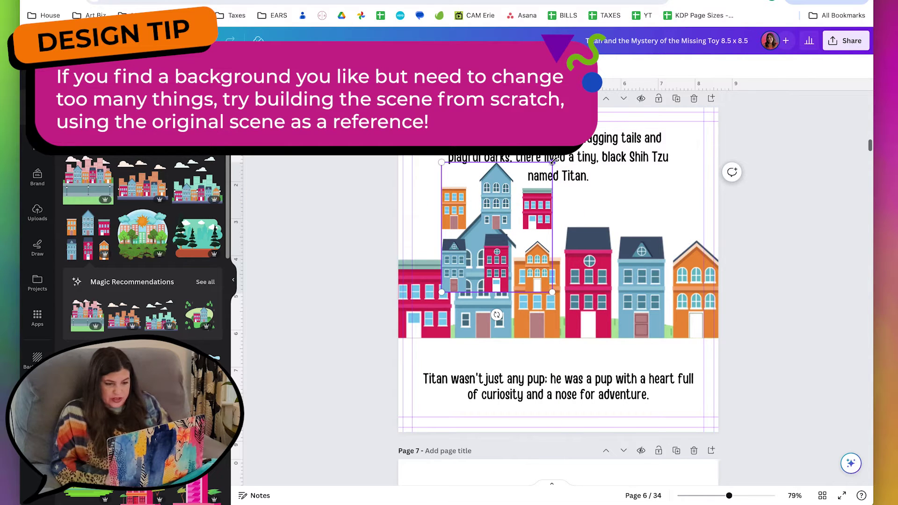
pyautogui.click(552, 302)
pyautogui.press('Delete')
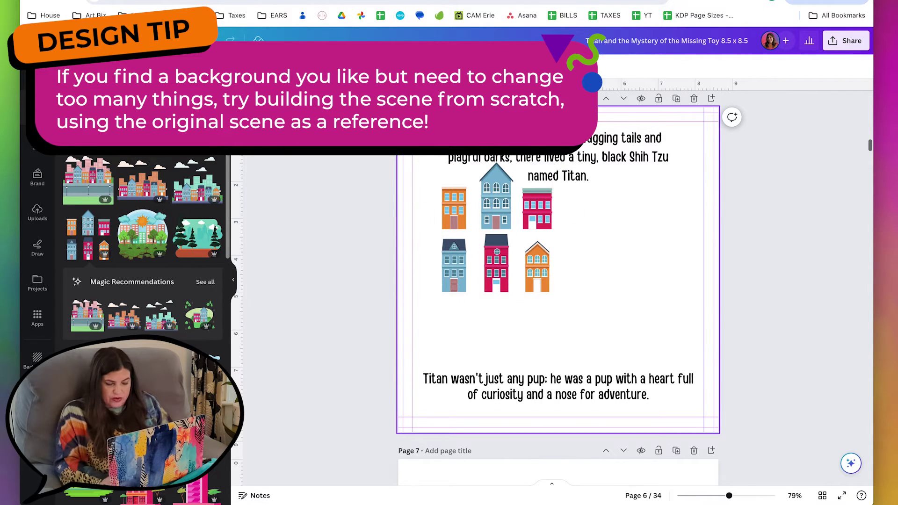
# Enlarge the six-house graphic to fill the space between the two texts on page 6 and duplicate it
pyautogui.moveTo(502, 263); pyautogui.dragTo(478, 302)
pyautogui.moveTo(531, 204); pyautogui.dragTo(633, 141)
pyautogui.moveTo(477, 312); pyautogui.dragTo(463, 342)
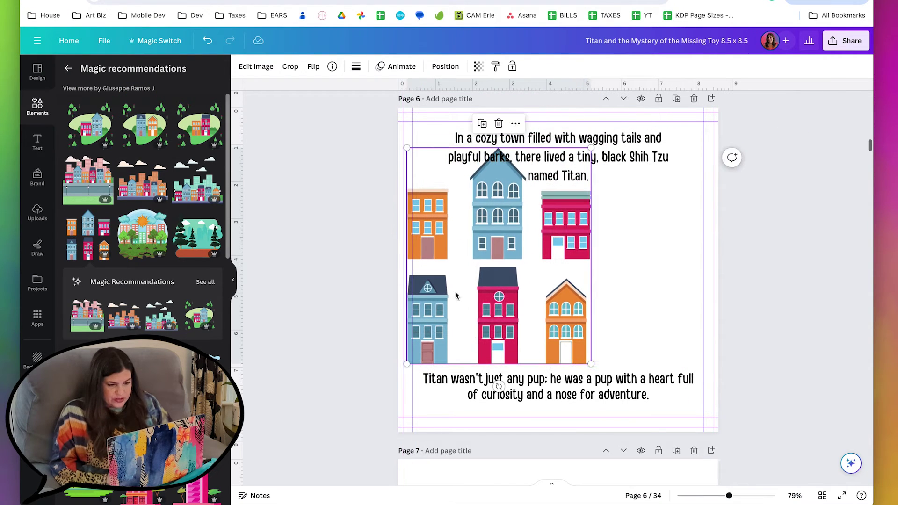
pyautogui.click(482, 124)
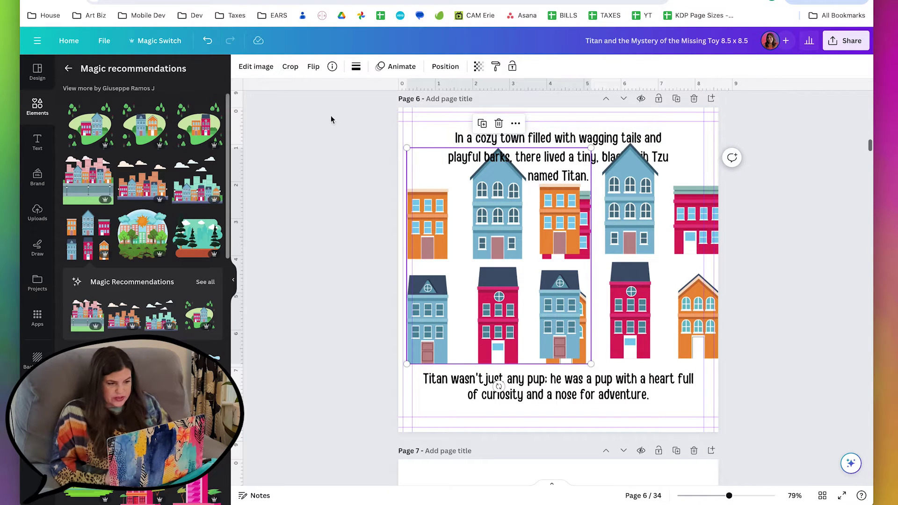
# Crop one copy to the blue house with the dark roof and place it at the page's left edge
pyautogui.click(290, 67)
pyautogui.moveTo(591, 149); pyautogui.dragTo(453, 270)
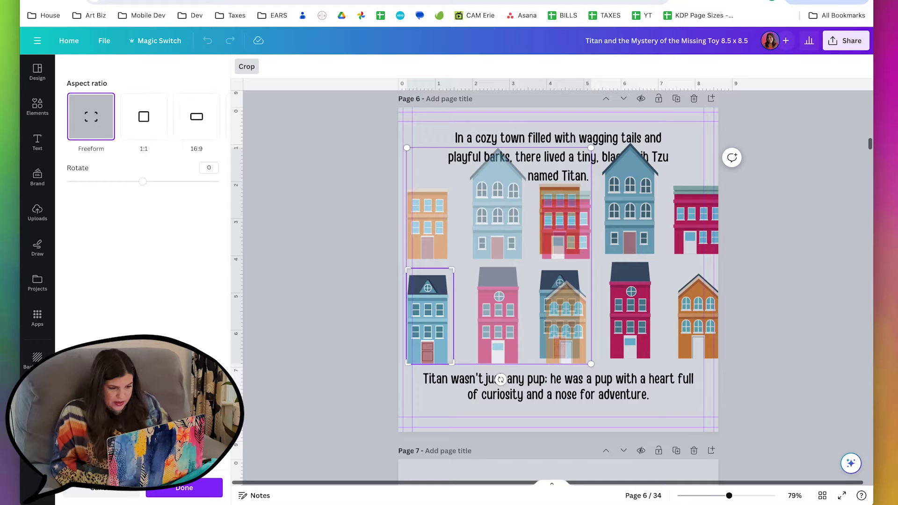
pyautogui.press('Return')
pyautogui.moveTo(433, 326); pyautogui.dragTo(422, 279)
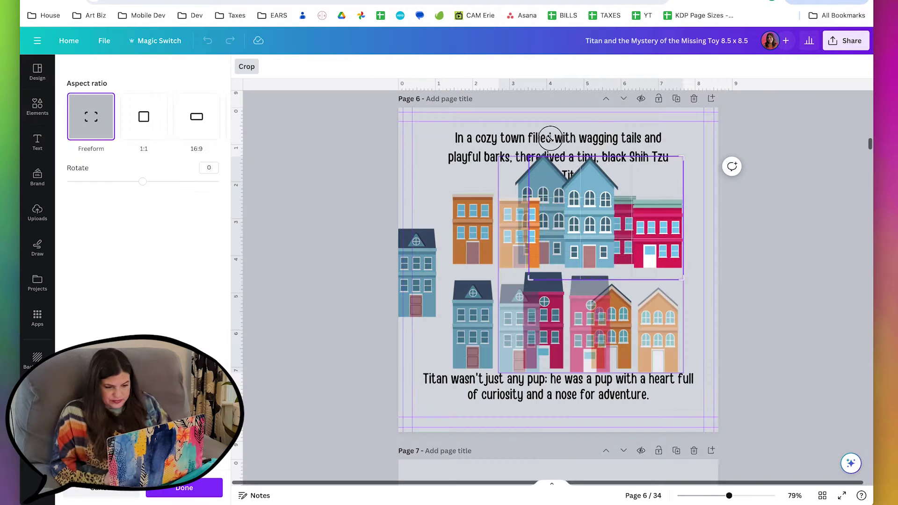
# Crop another copy to the pink flat-roofed house and place it directly beside the blue house
pyautogui.moveTo(549, 141); pyautogui.dragTo(629, 188)
pyautogui.press('Return')
pyautogui.moveTo(641, 269); pyautogui.dragTo(454, 323)
# Crop the remaining copy to the orange gabled house and line it up beside the pink house
pyautogui.doubleClick(454, 323)
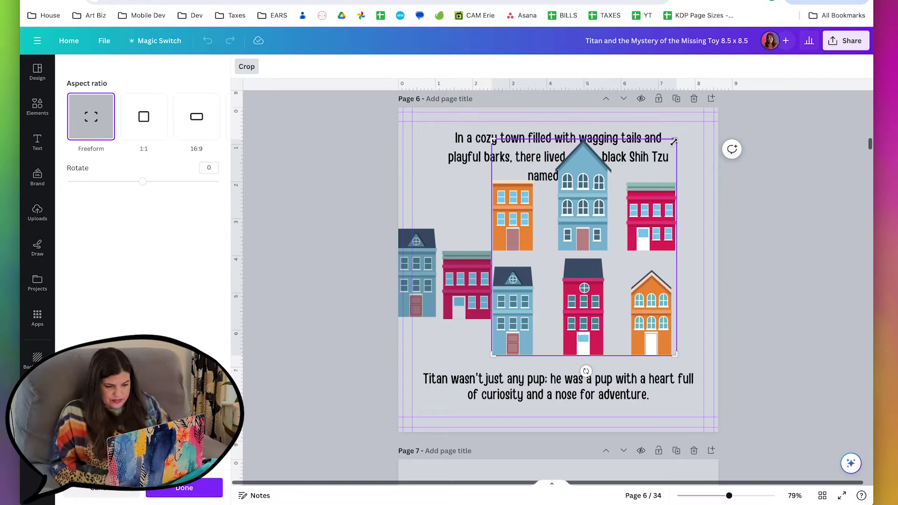
pyautogui.moveTo(677, 139); pyautogui.dragTo(679, 263)
pyautogui.moveTo(489, 263); pyautogui.dragTo(617, 268)
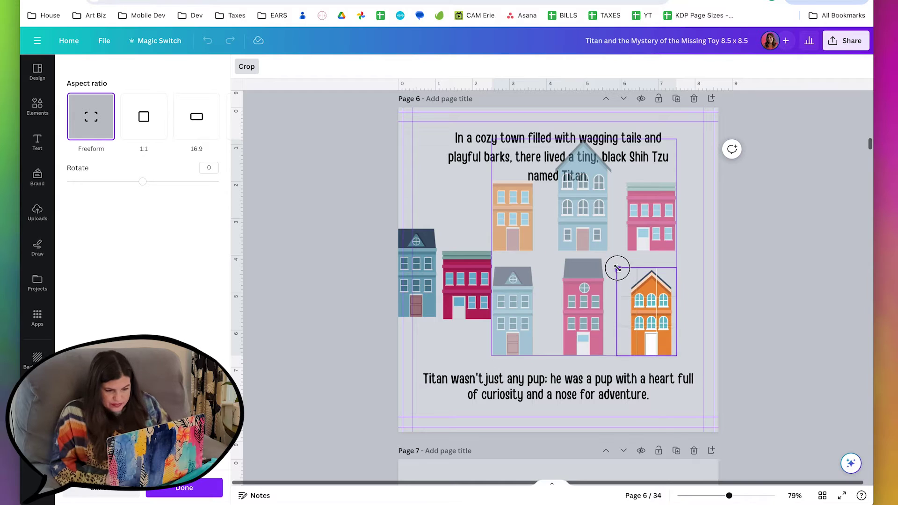
pyautogui.moveTo(618, 268); pyautogui.dragTo(616, 267)
pyautogui.press('Return')
pyautogui.moveTo(647, 332); pyautogui.dragTo(523, 294)
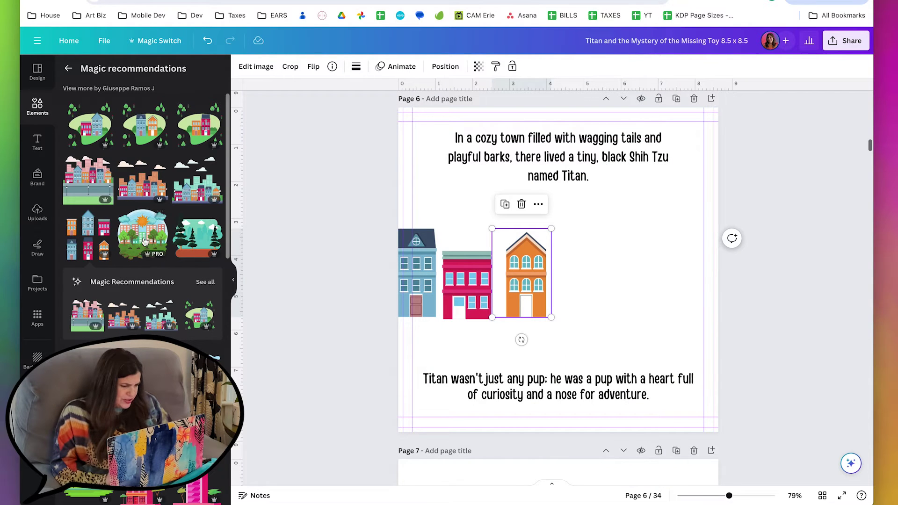
# Remove the small shop with the green striped awning from the row of houses on page 6
pyautogui.click(67, 70)
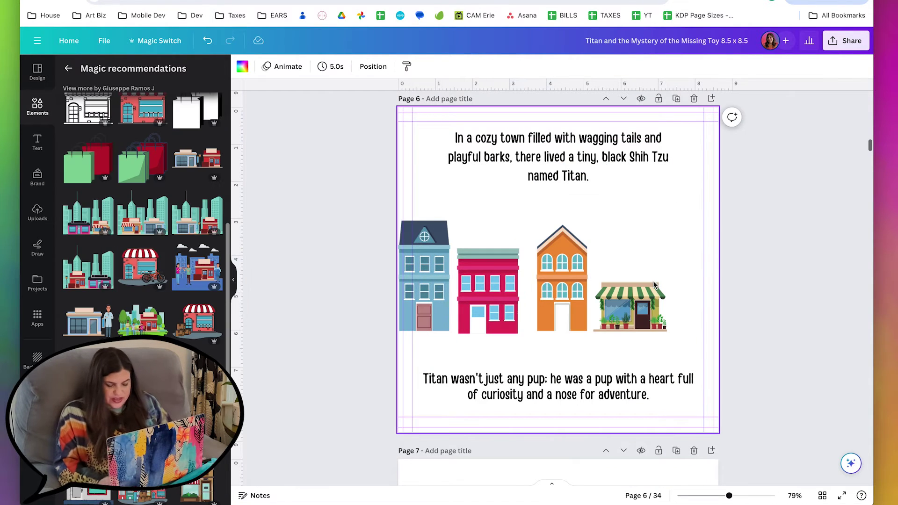
pyautogui.click(631, 310)
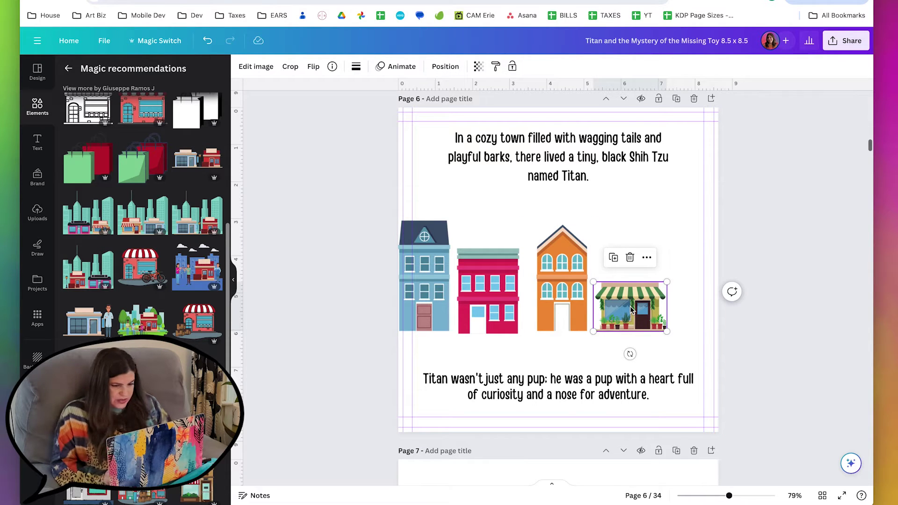
pyautogui.press('Delete')
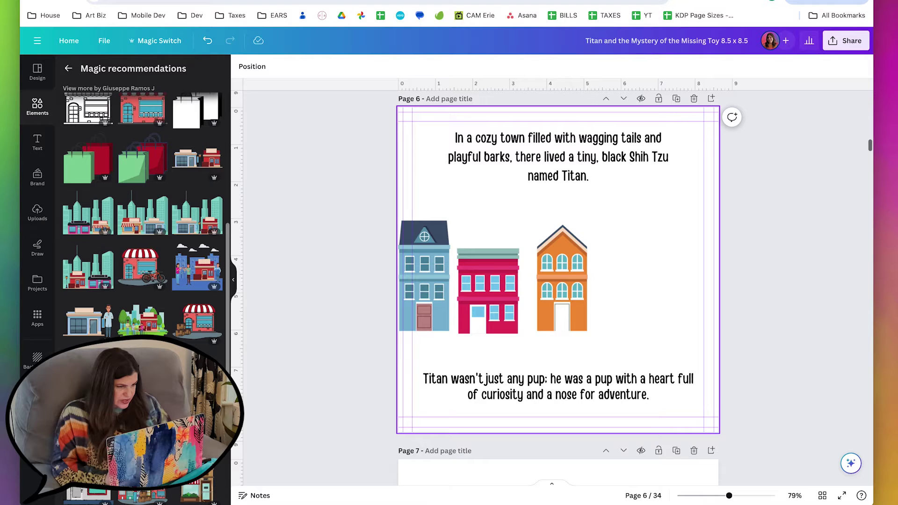
# Add the mint-green store graphic with the red awning beside the orange house and scale it down to fit
pyautogui.click(68, 69)
pyautogui.click(88, 232)
pyautogui.moveTo(582, 285); pyautogui.dragTo(650, 286)
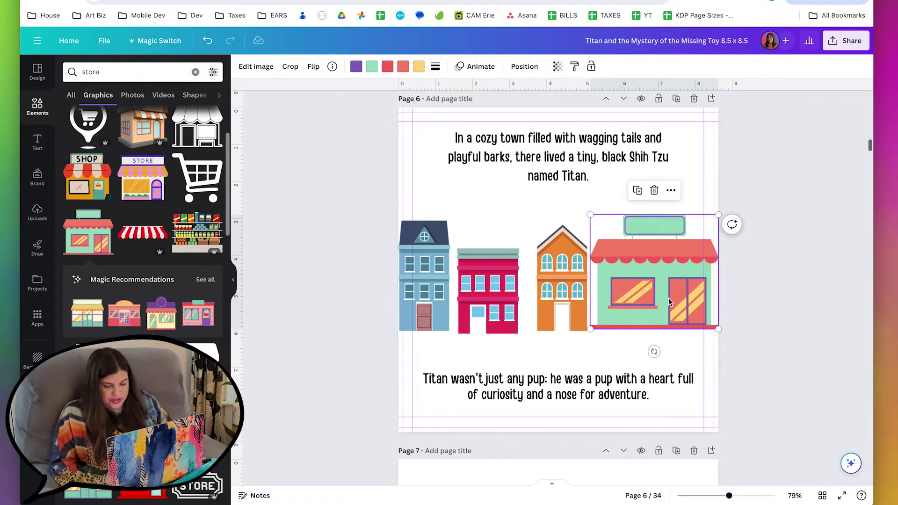
pyautogui.moveTo(591, 215); pyautogui.dragTo(614, 237)
# Recolour the store's two red tones with two shades of pink sampled from the neighbouring pink house
pyautogui.click(388, 66)
pyautogui.click(73, 126)
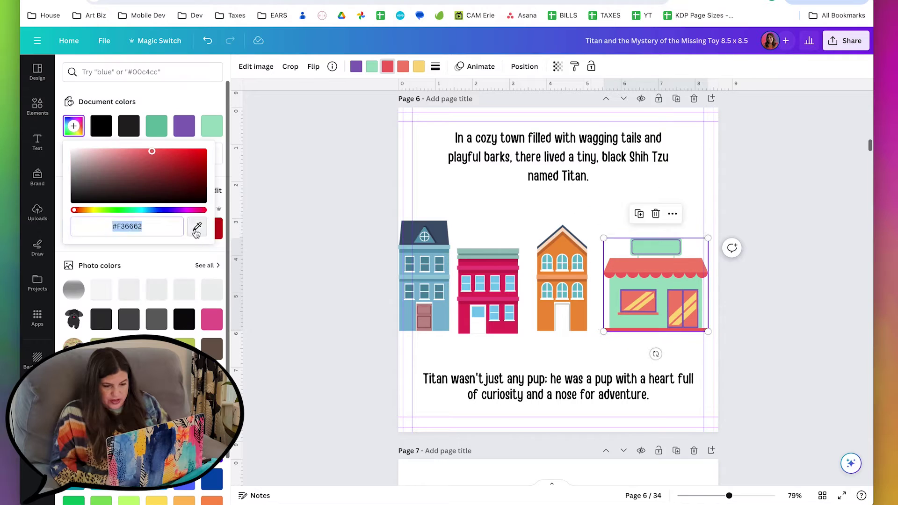
pyautogui.click(197, 227)
pyautogui.click(491, 270)
pyautogui.click(402, 67)
pyautogui.click(73, 126)
pyautogui.click(197, 227)
pyautogui.click(503, 268)
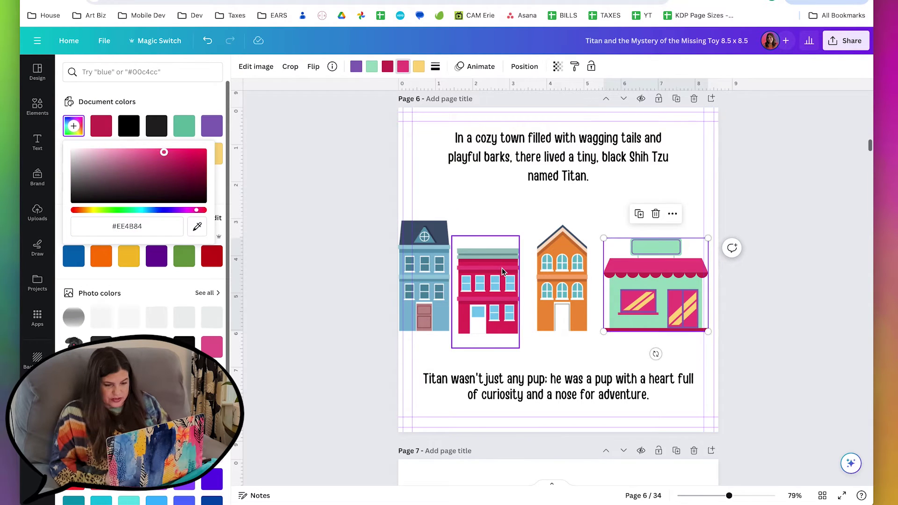
# Recolour the store's mint-green walls and sign turquoise
pyautogui.click(372, 66)
pyautogui.click(73, 126)
pyautogui.click(197, 226)
pyautogui.click(546, 243)
pyautogui.click(197, 227)
pyautogui.click(439, 317)
pyautogui.click(124, 152)
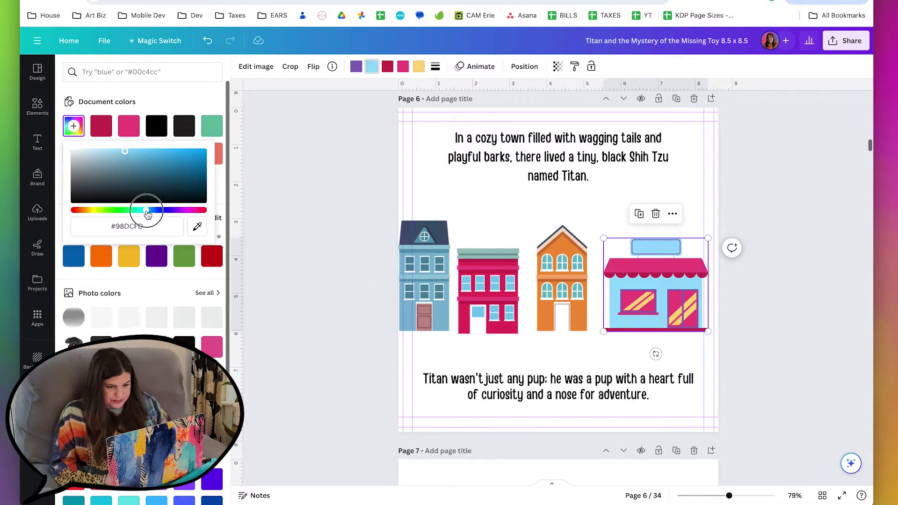
pyautogui.moveTo(146, 210); pyautogui.dragTo(140, 211)
pyautogui.click(134, 156)
# Crop the sign off the top of the store and place the store so it runs off the page's right edge
pyautogui.click(290, 67)
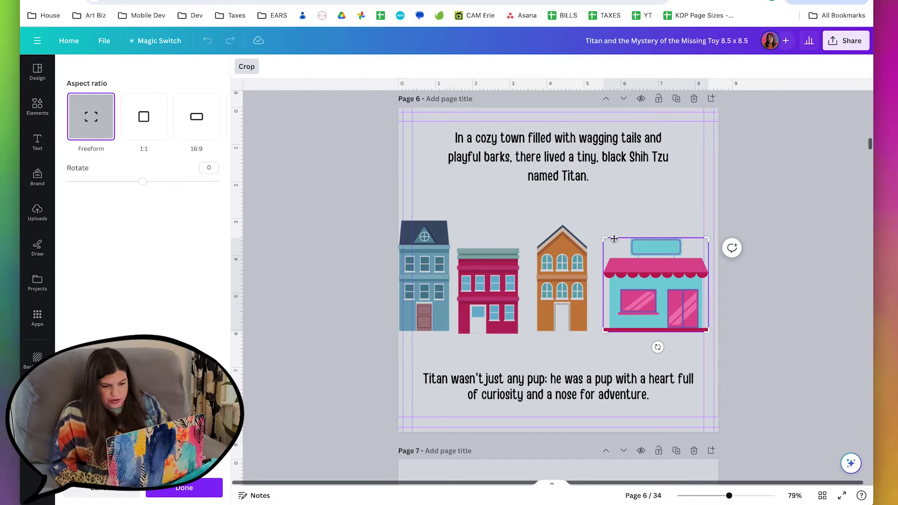
pyautogui.moveTo(605, 238); pyautogui.dragTo(592, 258)
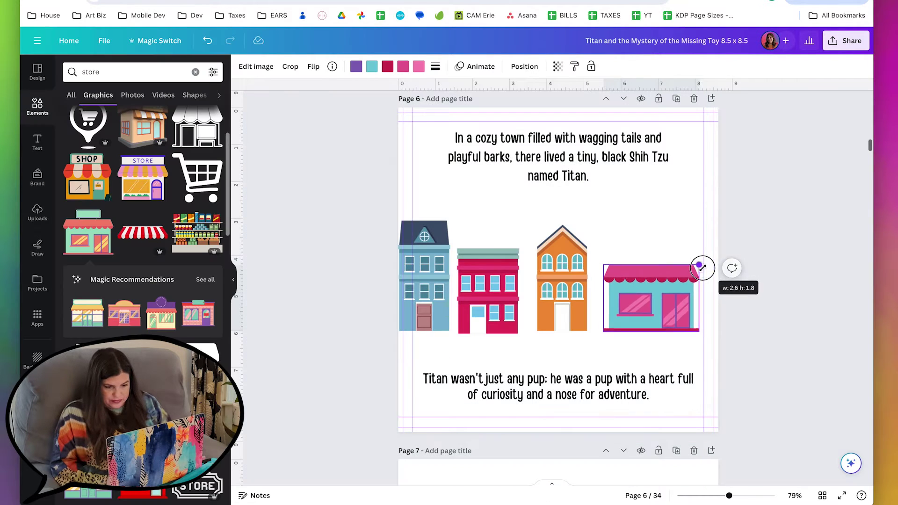
pyautogui.moveTo(702, 268); pyautogui.dragTo(675, 286)
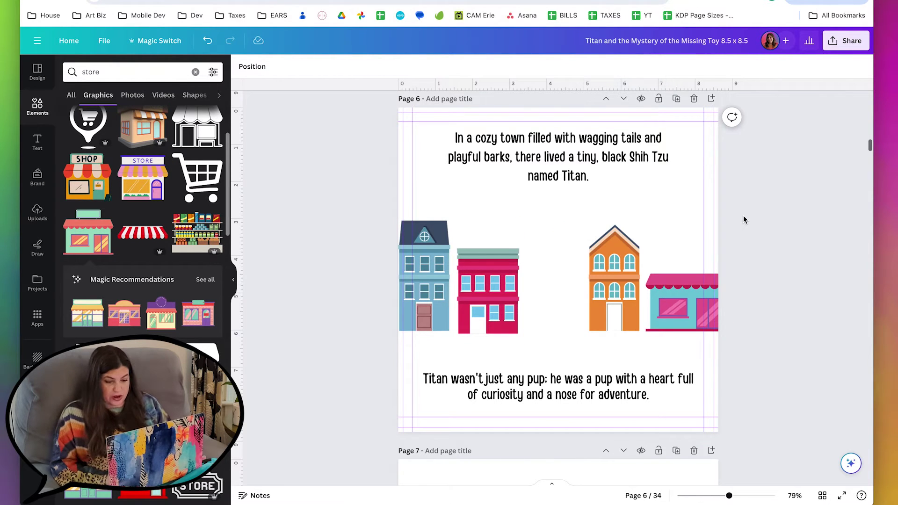
pyautogui.click(552, 346)
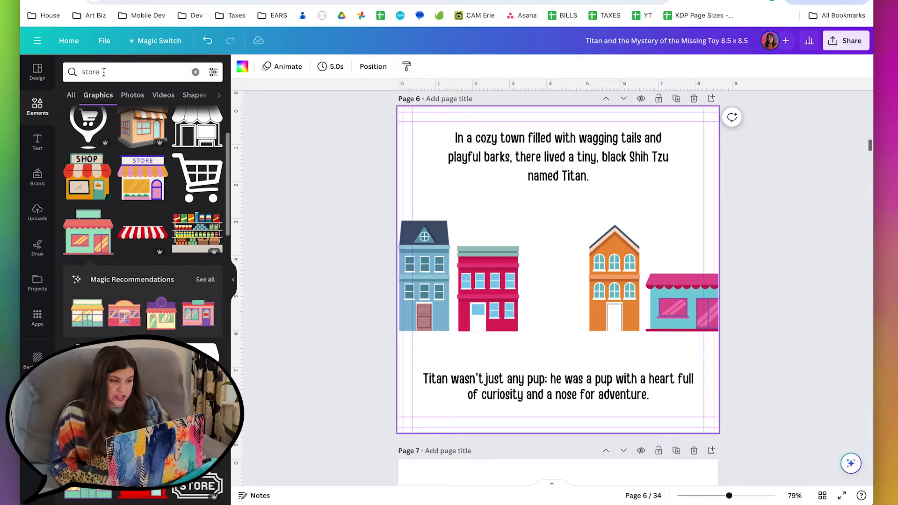
# Search the graphics for "bench" and place a small bench between the pink and orange houses, choosing one whose colour can be edited
pyautogui.click(131, 72)
pyautogui.write('bench')
pyautogui.press('Return')
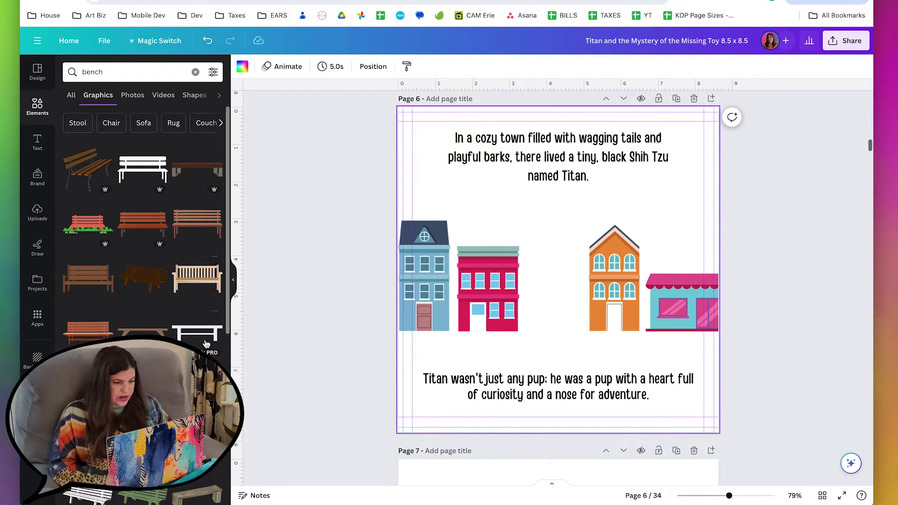
pyautogui.click(213, 282)
pyautogui.moveTo(618, 220); pyautogui.dragTo(736, 153)
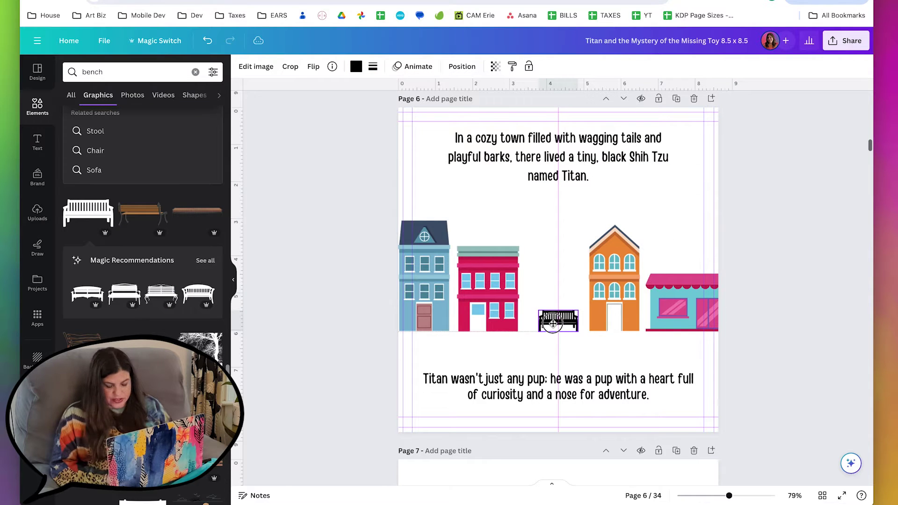
pyautogui.moveTo(557, 322); pyautogui.dragTo(552, 322)
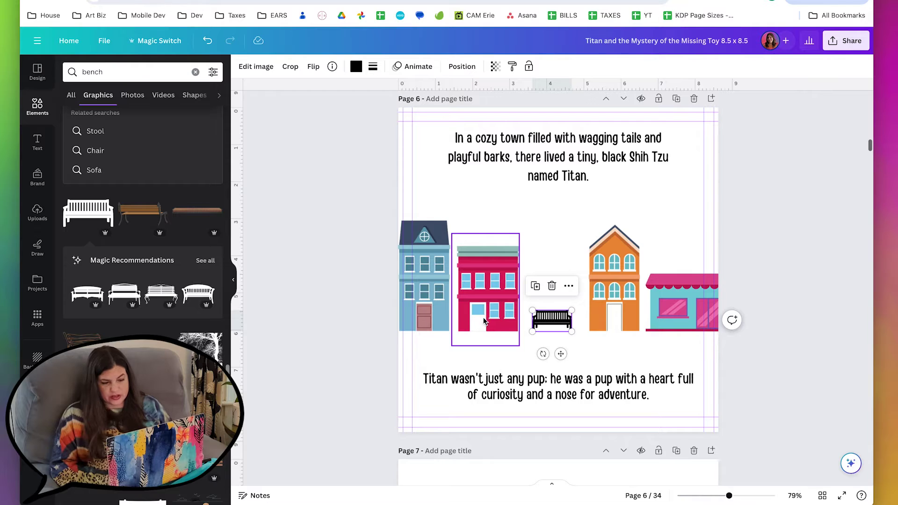
pyautogui.moveTo(550, 322)
pyautogui.mouseDown()
pyautogui.moveTo(558, 327)
pyautogui.moveTo(624, 285)
pyautogui.moveTo(563, 322)
pyautogui.mouseUp()
# Recolour the black bench to an orange-brown wood tone
pyautogui.click(355, 67)
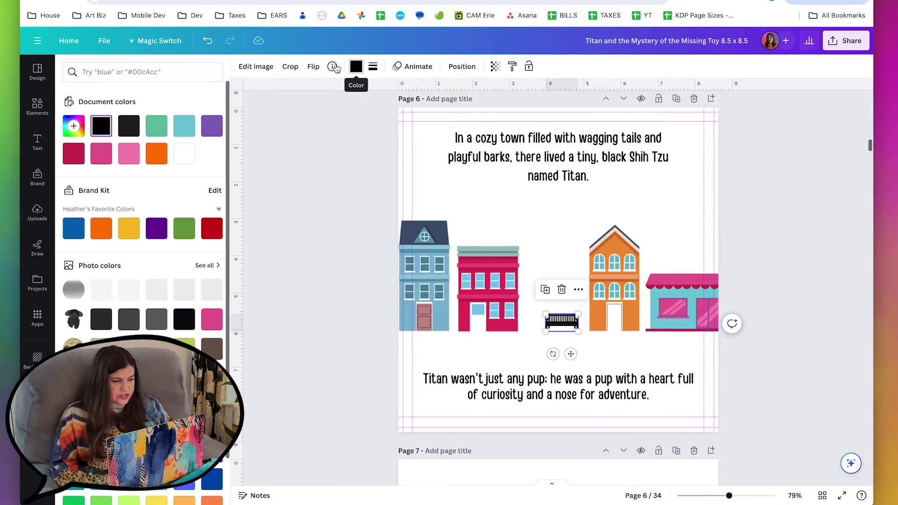
pyautogui.click(68, 130)
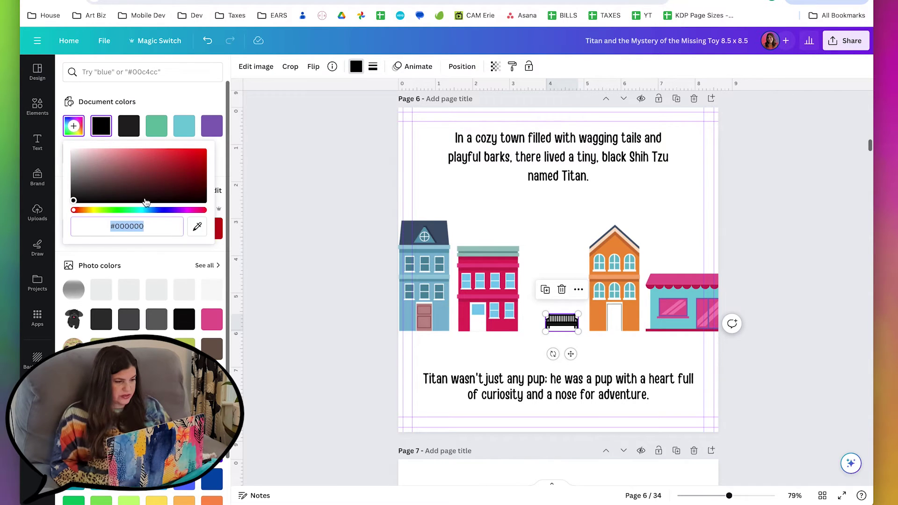
pyautogui.click(83, 210)
pyautogui.click(186, 165)
pyautogui.moveTo(185, 168); pyautogui.dragTo(198, 162)
# Search the graphics for "tree" and place a leafy green tree between the pink house and the bench
pyautogui.click(38, 106)
pyautogui.write('tree')
pyautogui.press('Return')
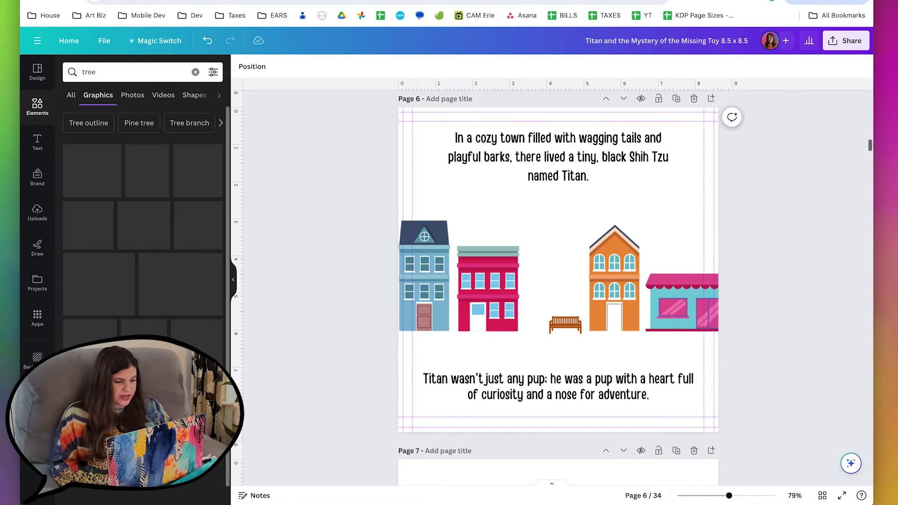
pyautogui.click(197, 279)
pyautogui.moveTo(601, 204); pyautogui.dragTo(567, 243)
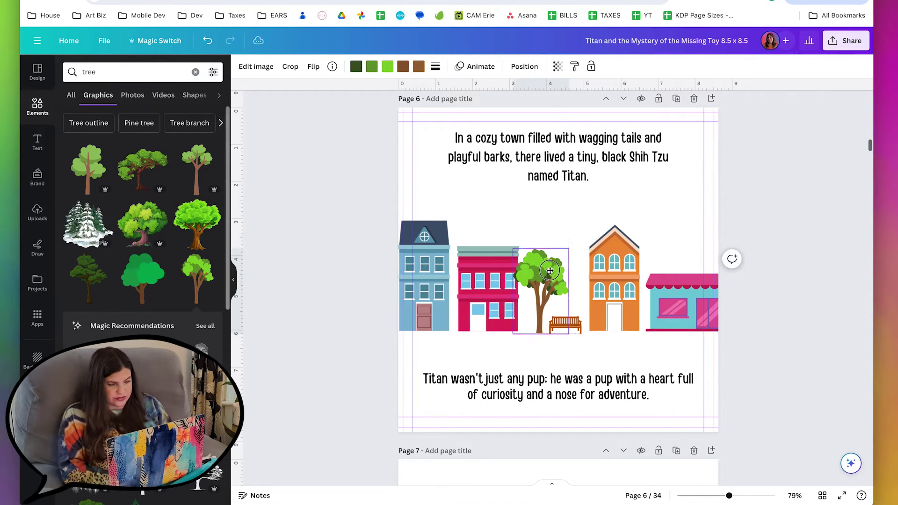
pyautogui.click(567, 325)
pyautogui.click(293, 292)
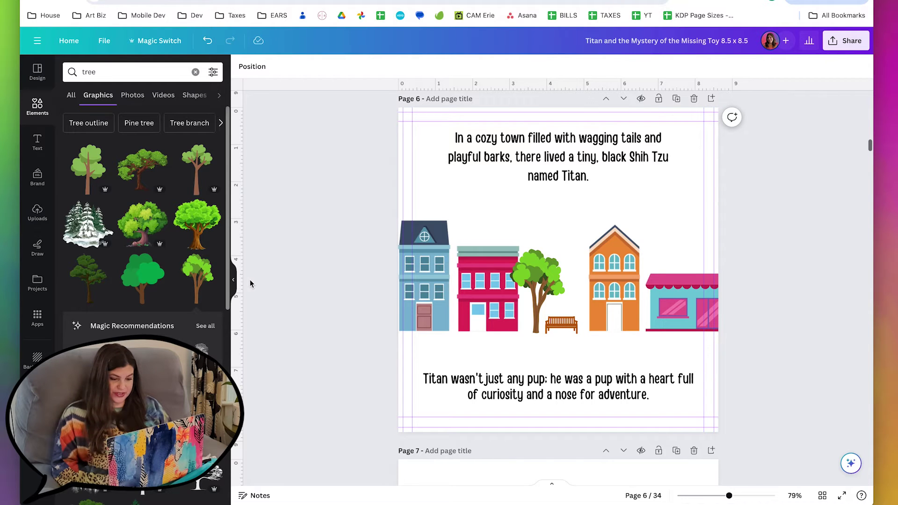
# Search the graphics for "road", place the straight dashed road below the buildings, and duplicate it to span the page width
pyautogui.doubleClick(90, 72)
pyautogui.write('road')
pyautogui.press('Return')
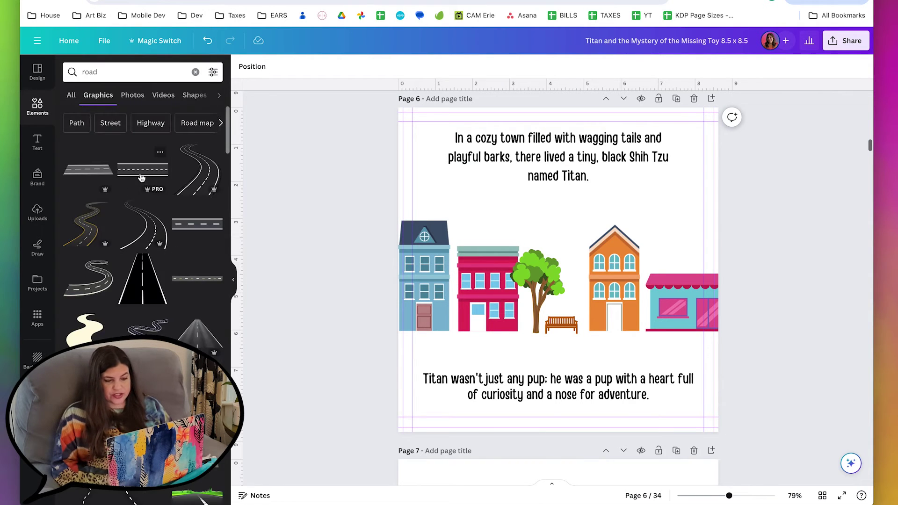
pyautogui.click(143, 173)
pyautogui.moveTo(685, 301); pyautogui.dragTo(533, 263)
pyautogui.moveTo(475, 250); pyautogui.dragTo(443, 344)
pyautogui.moveTo(501, 358); pyautogui.dragTo(612, 387)
pyautogui.press('super+d')
pyautogui.moveTo(489, 361); pyautogui.dragTo(684, 358)
# Set the second road piece's brightness to 49 and copy its style to the first road piece
pyautogui.click(256, 66)
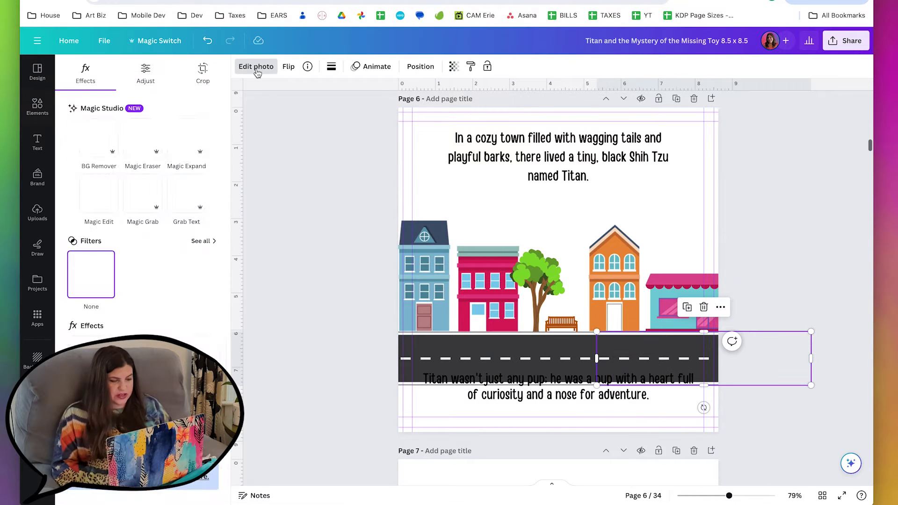
pyautogui.click(146, 74)
pyautogui.click(172, 297)
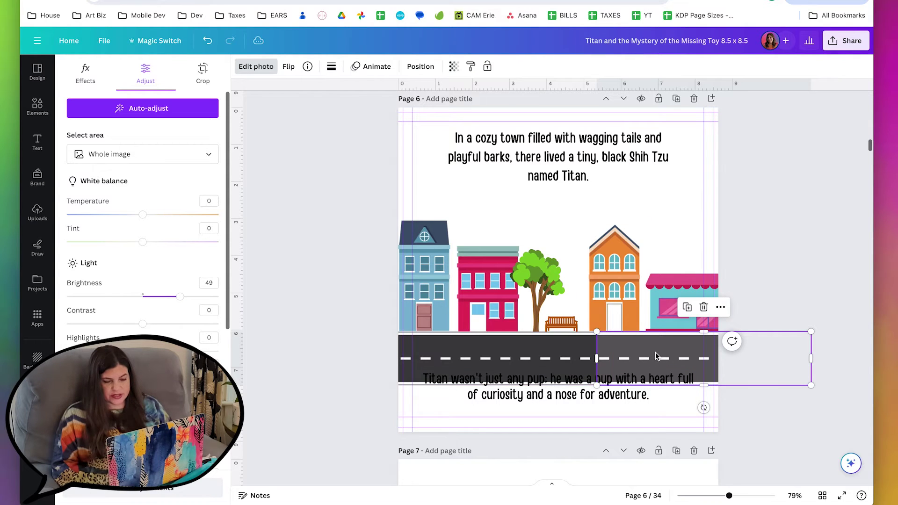
pyautogui.click(470, 68)
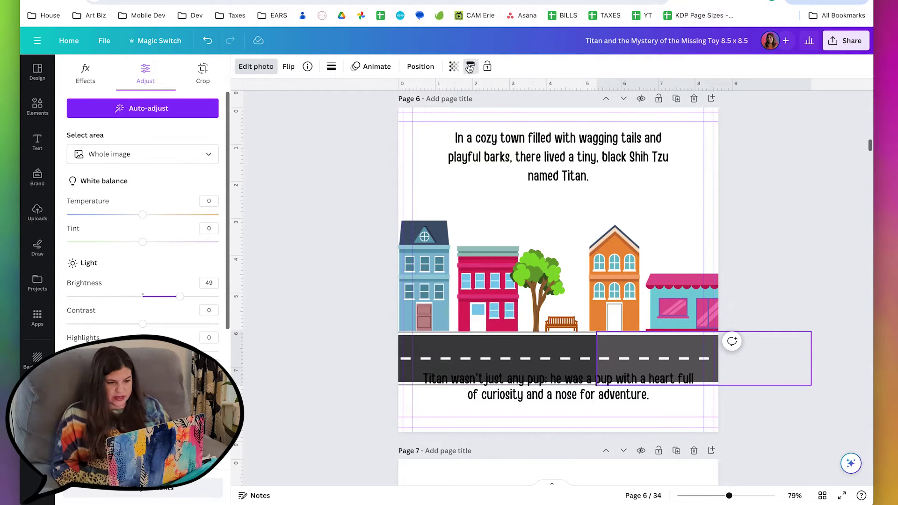
pyautogui.click(486, 353)
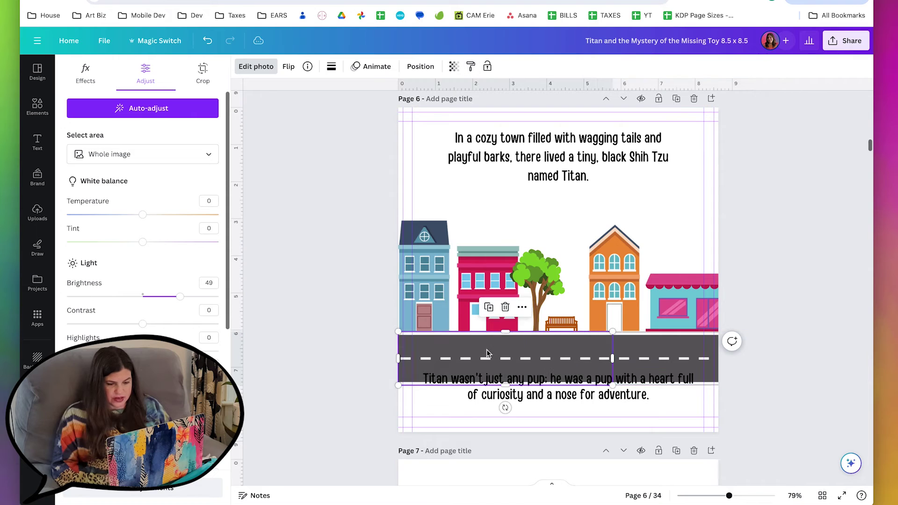
pyautogui.click(294, 379)
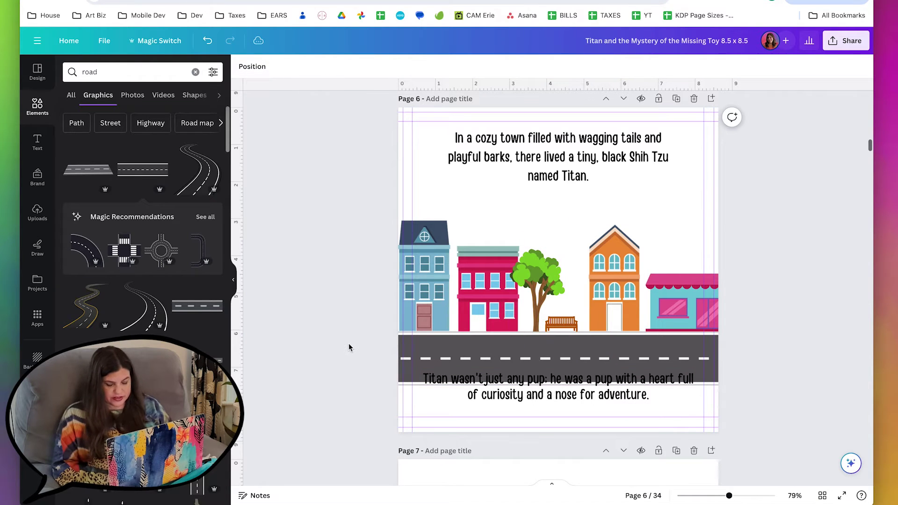
# Move the whole street scene up together so the road clears the text at the foot of page 6
pyautogui.moveTo(318, 253); pyautogui.dragTo(296, 355)
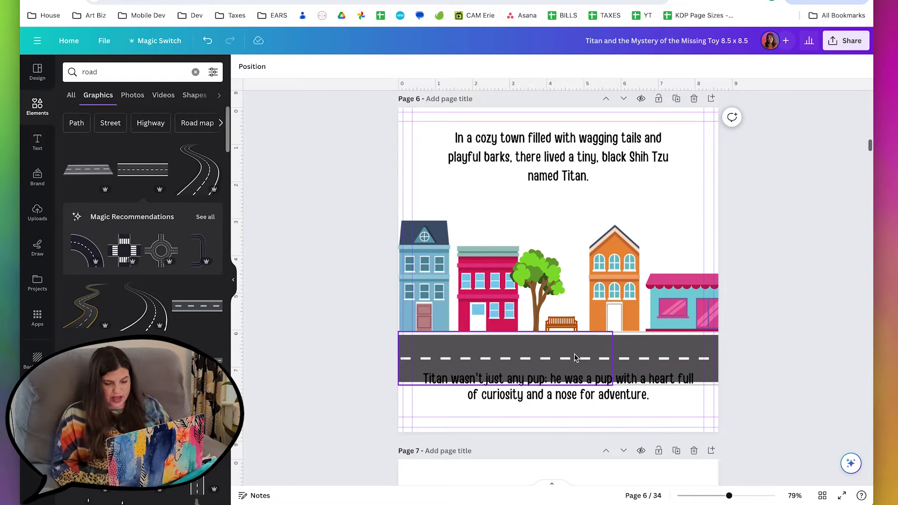
pyautogui.moveTo(326, 204); pyautogui.dragTo(757, 356)
pyautogui.moveTo(594, 360); pyautogui.dragTo(592, 332)
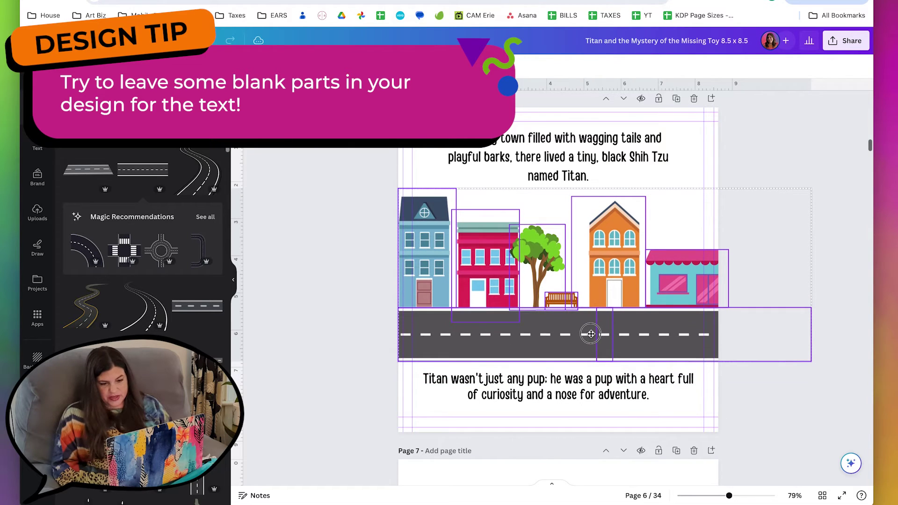
pyautogui.click(735, 233)
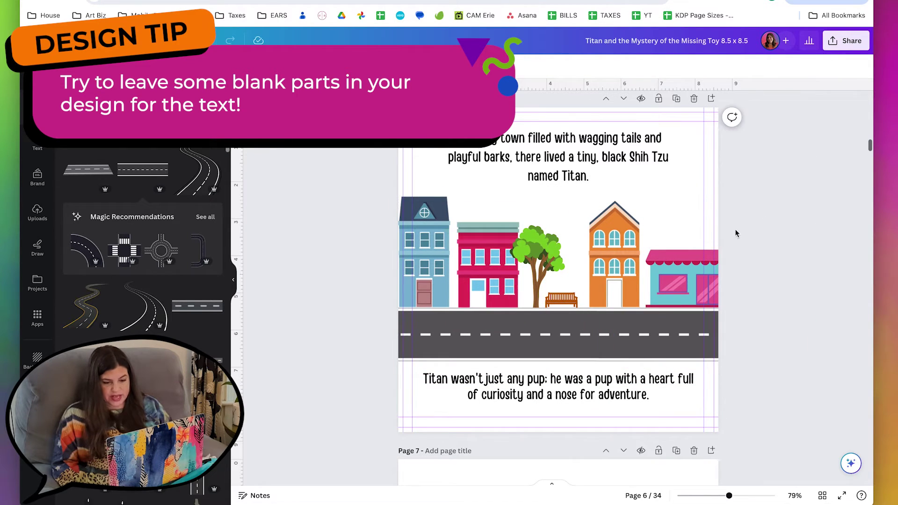
# Move the text at the foot of page 6 slightly down, away from the road
pyautogui.click(572, 392)
pyautogui.moveTo(570, 393); pyautogui.dragTo(567, 399)
pyautogui.click(392, 375)
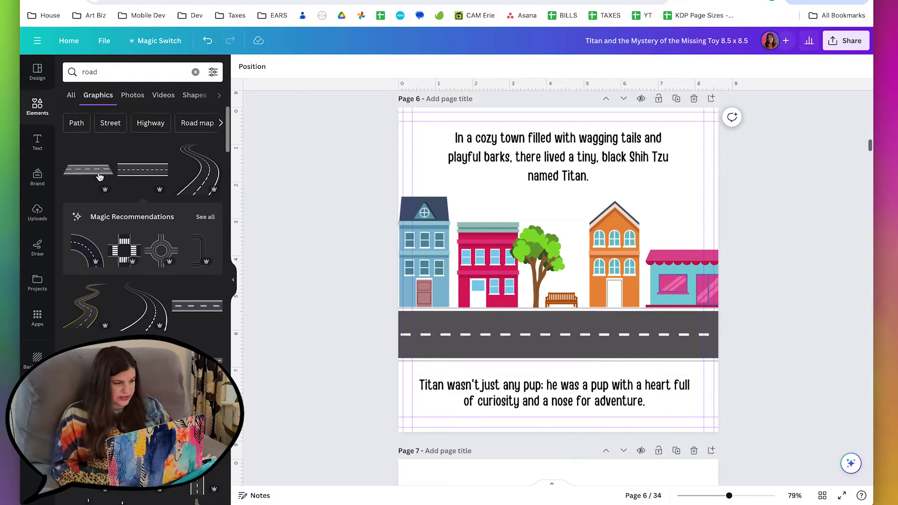
# Add a square shape to page 6 and fill it with a custom solid grass green
pyautogui.click(41, 107)
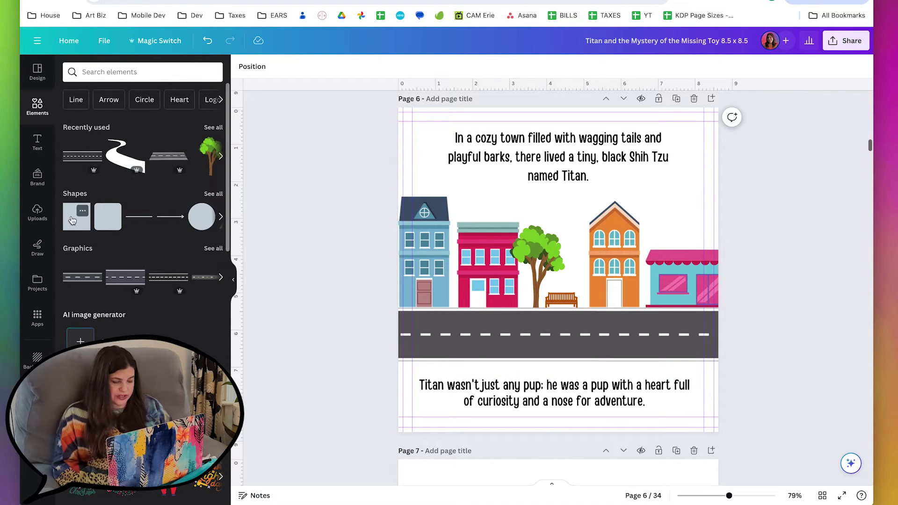
pyautogui.click(71, 221)
pyautogui.click(291, 67)
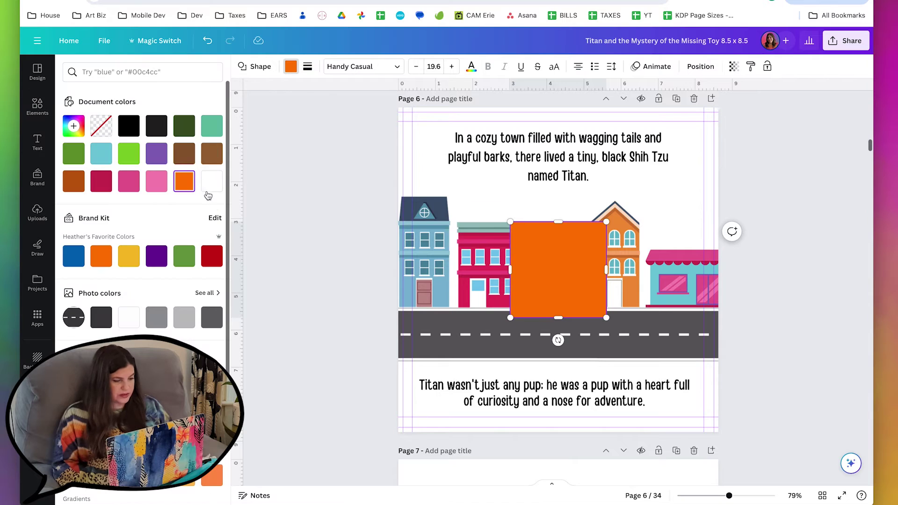
pyautogui.click(74, 126)
pyautogui.click(142, 187)
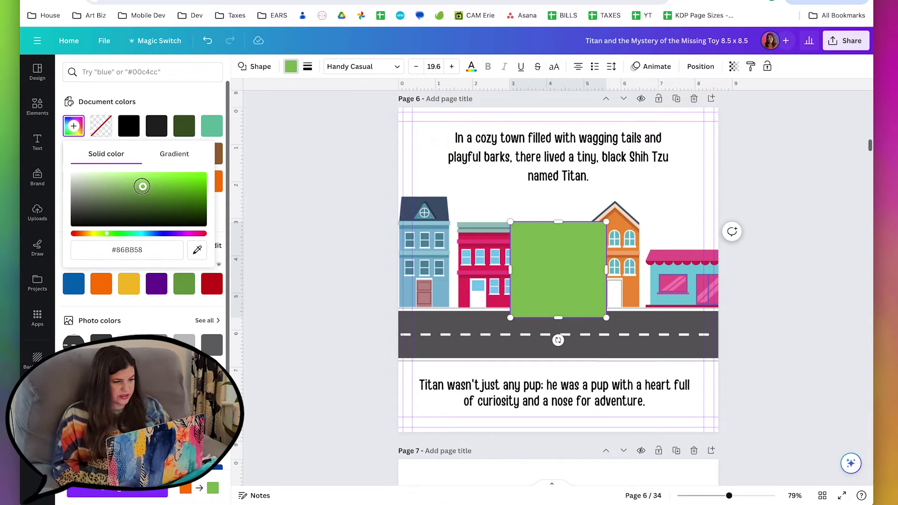
# Stretch the green shape across the full width below the road and send it behind the road and text
pyautogui.moveTo(565, 259); pyautogui.dragTo(454, 375)
pyautogui.moveTo(495, 337); pyautogui.dragTo(719, 347)
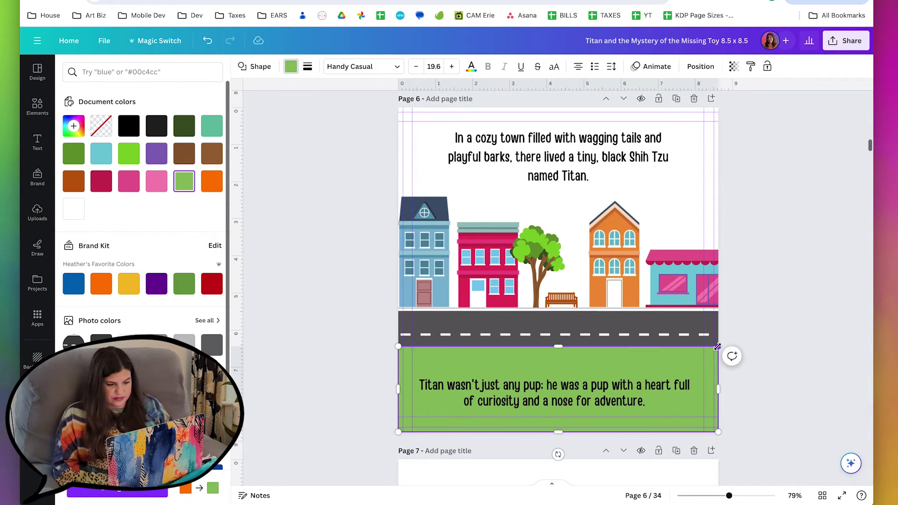
pyautogui.press('super+bracketleft')
pyautogui.press('super+bracketleft')
# Set the page background to a light aqua, adjusting the custom colour's shade and hue to #A1F8FA
pyautogui.click(243, 66)
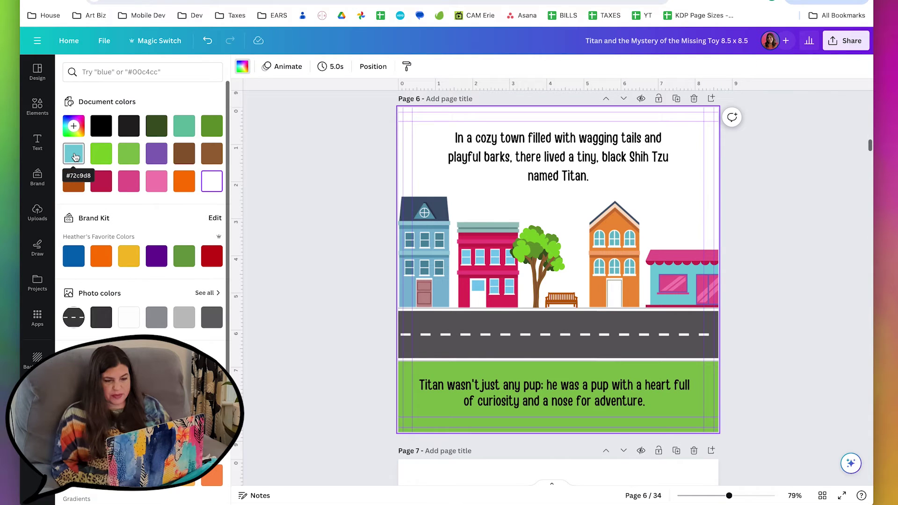
pyautogui.click(74, 154)
pyautogui.click(74, 126)
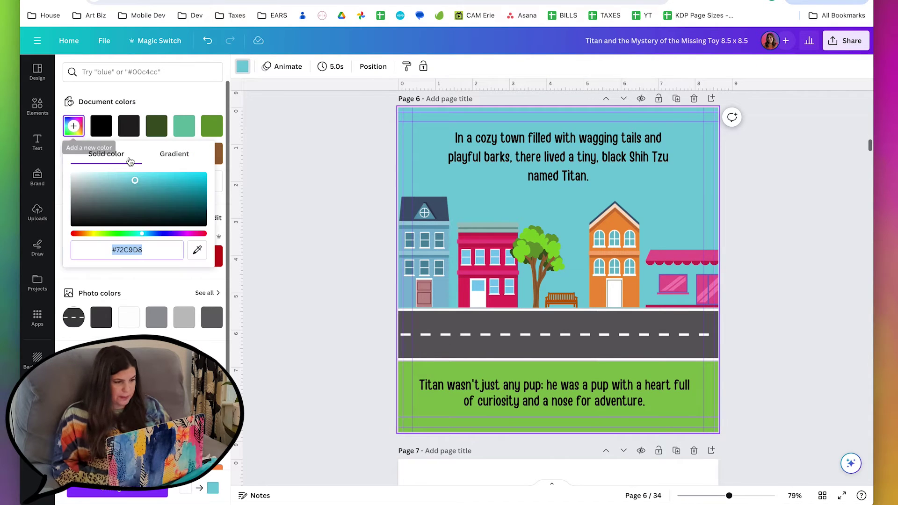
pyautogui.click(117, 171)
pyautogui.moveTo(121, 173)
pyautogui.mouseDown()
pyautogui.moveTo(126, 177)
pyautogui.moveTo(119, 174)
pyautogui.mouseUp()
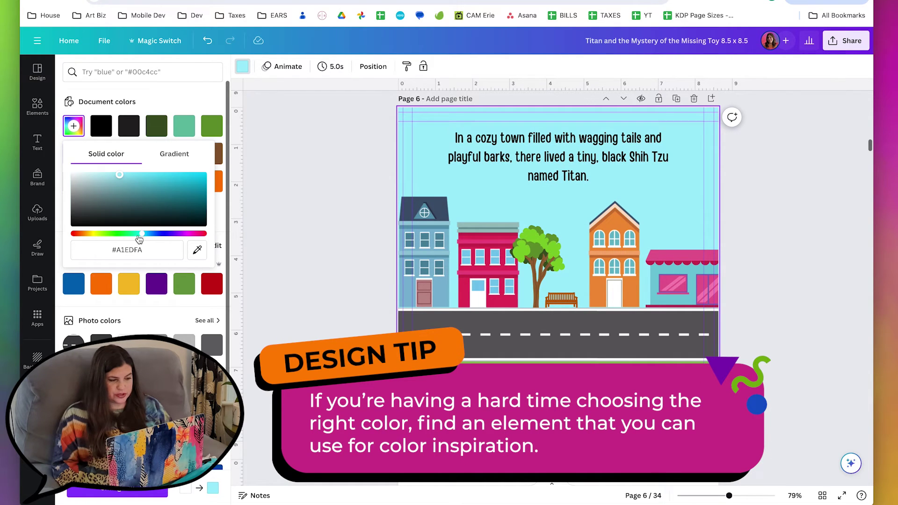
pyautogui.moveTo(144, 240); pyautogui.dragTo(137, 239)
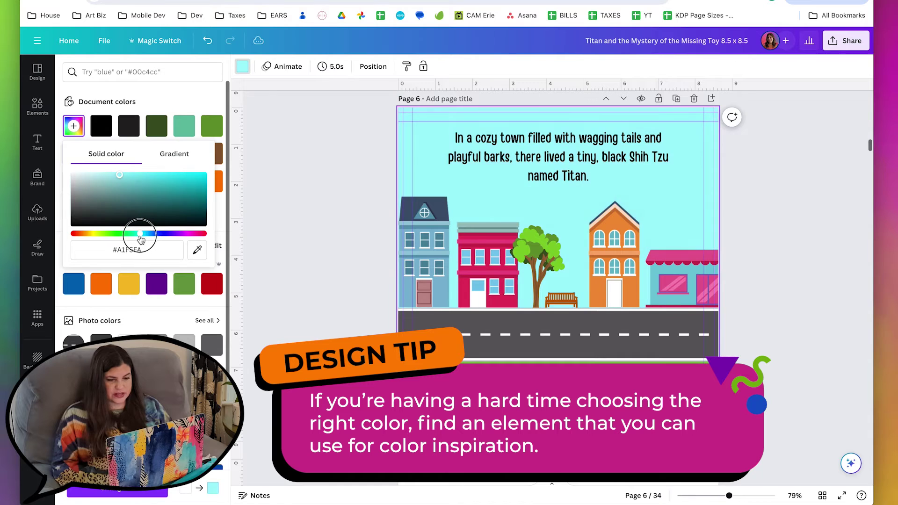
# Search the graphics for "sky" and place the landscape with clouds and green bushes on the page as a colour reference
pyautogui.click(257, 156)
pyautogui.click(113, 71)
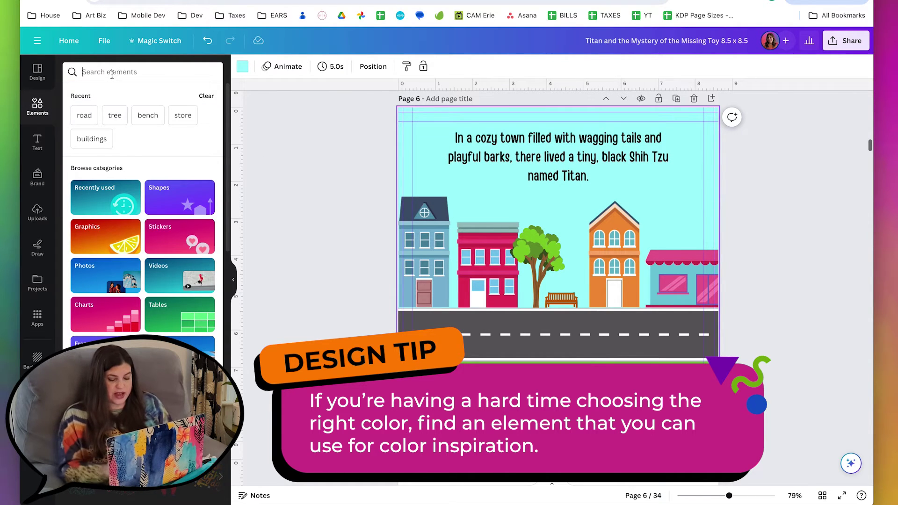
pyautogui.write('sky')
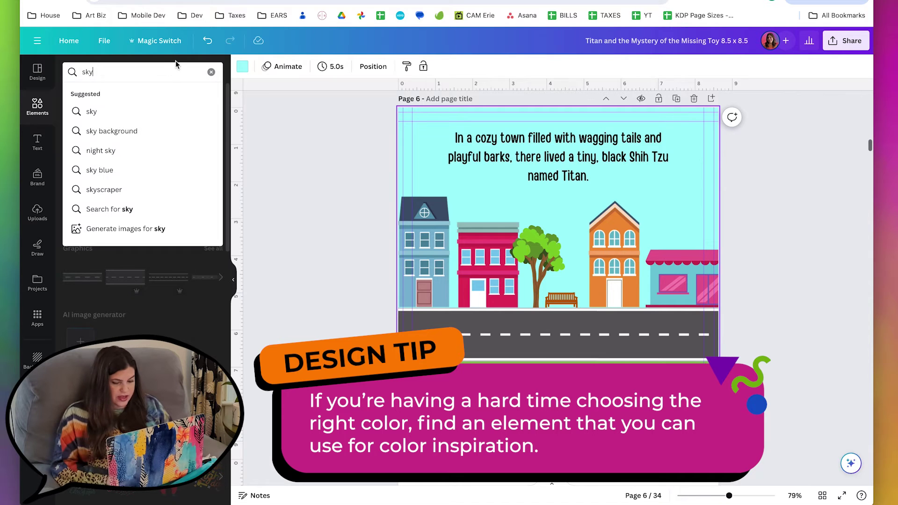
pyautogui.press('Return')
pyautogui.scroll(-10, 148, 313)
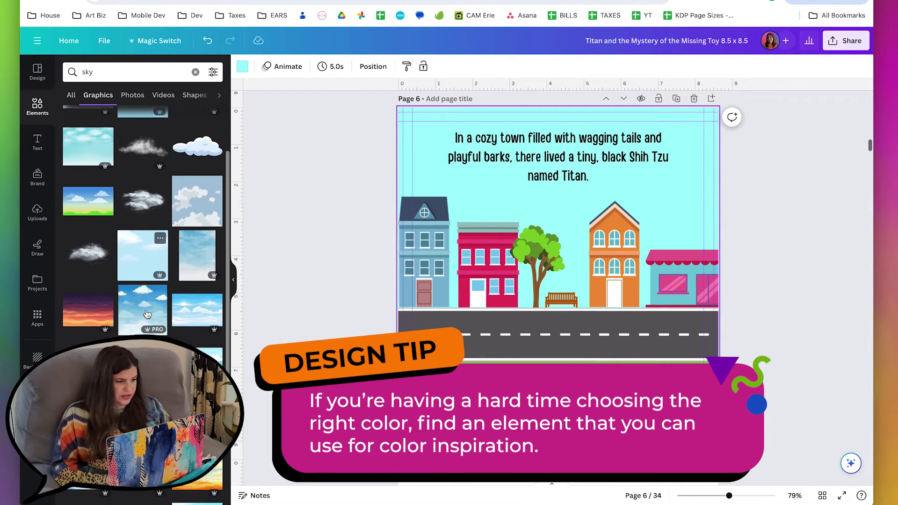
pyautogui.scroll(-3, 148, 313)
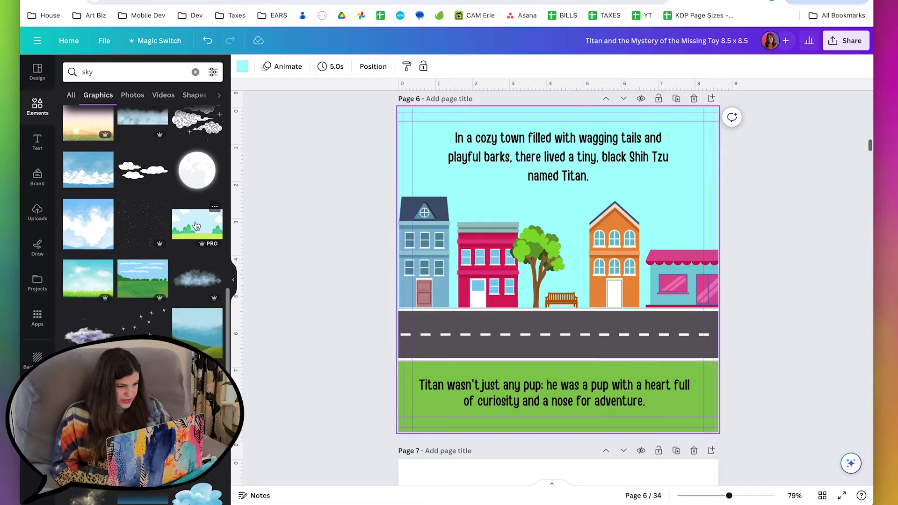
pyautogui.click(196, 226)
pyautogui.moveTo(565, 271); pyautogui.dragTo(471, 278)
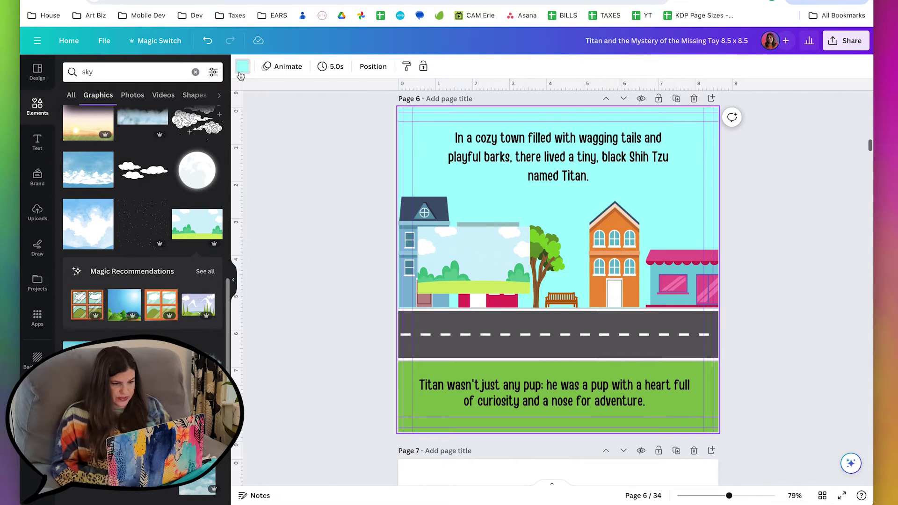
# Set the page background to the landscape graphic's sampled sky blue, made slightly more vivid, and remove the graphic
pyautogui.click(241, 74)
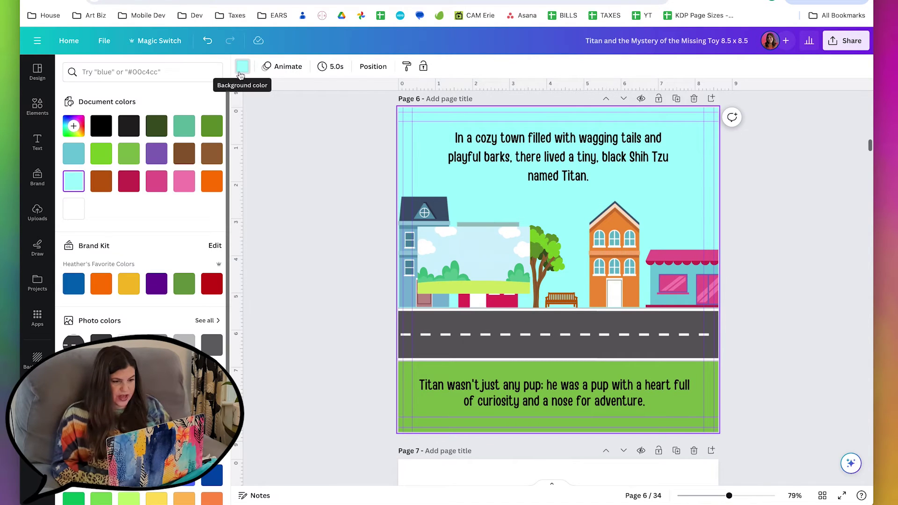
pyautogui.click(73, 125)
pyautogui.click(198, 250)
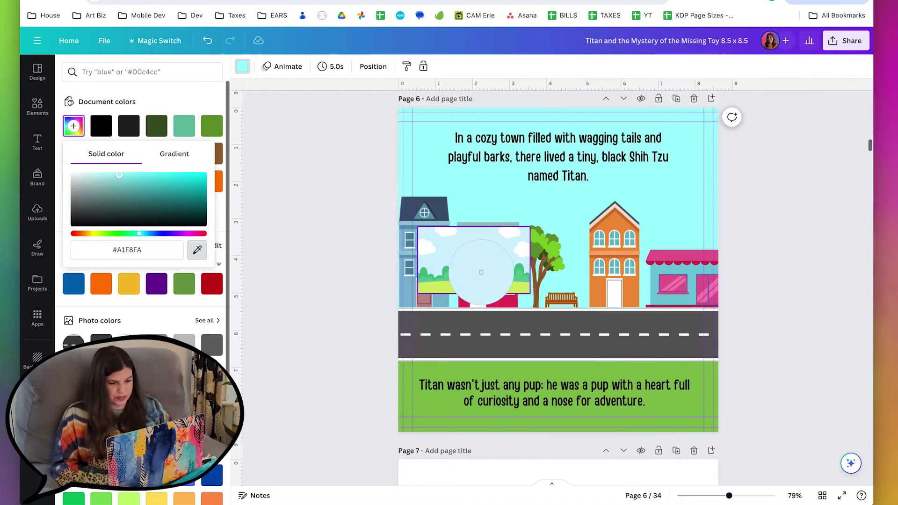
pyautogui.click(483, 265)
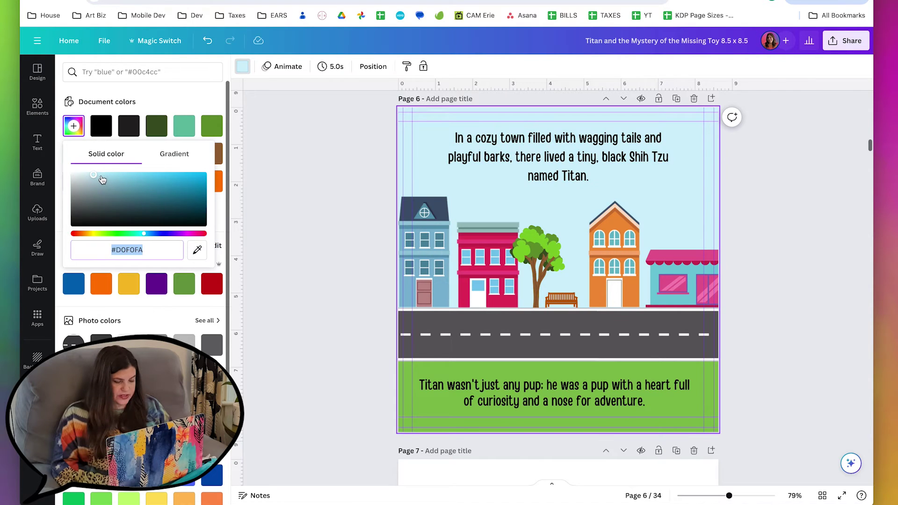
pyautogui.moveTo(102, 180); pyautogui.dragTo(111, 172)
# Widen the upper text box to both side margins and re-center the lower text on the green area
pyautogui.click(674, 166)
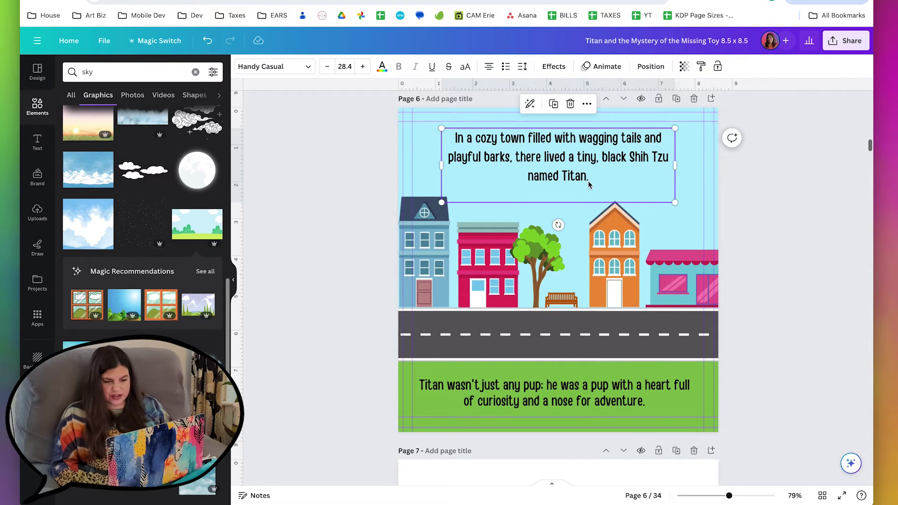
pyautogui.moveTo(676, 165); pyautogui.dragTo(704, 164)
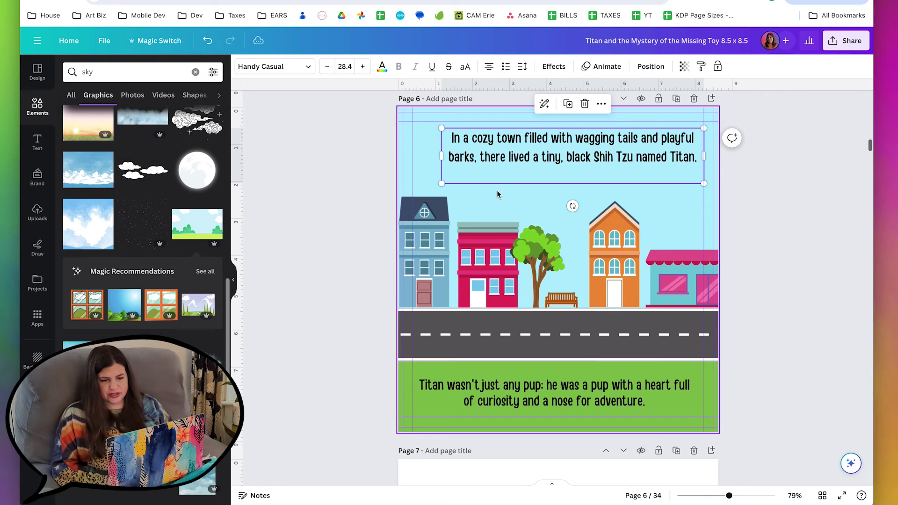
pyautogui.moveTo(439, 156); pyautogui.dragTo(414, 155)
pyautogui.click(456, 339)
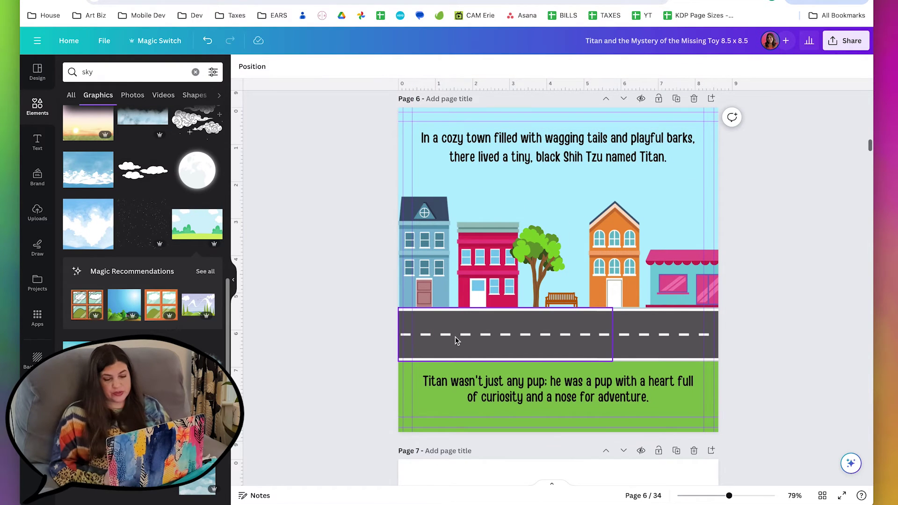
pyautogui.press('Escape')
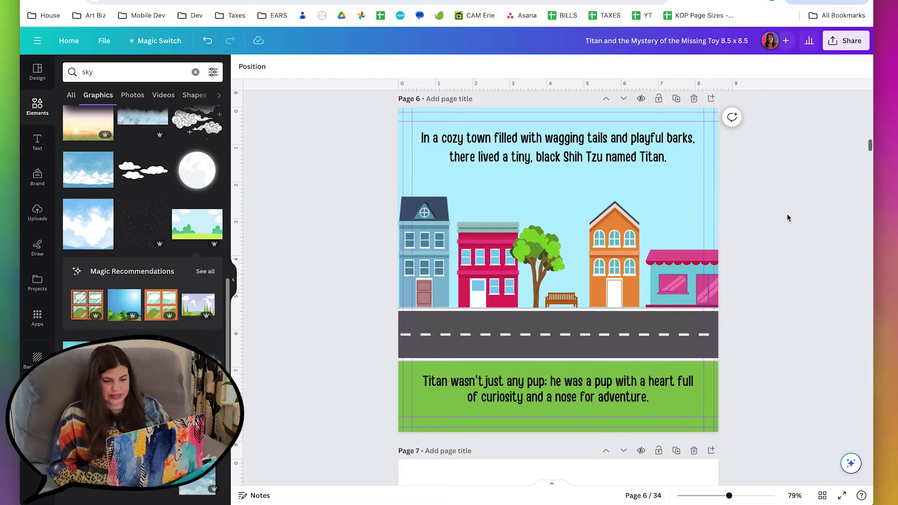
# Copy the sitting dog with the raised paw from page 4 and paste it onto page 6
pyautogui.scroll(15, 787, 214)
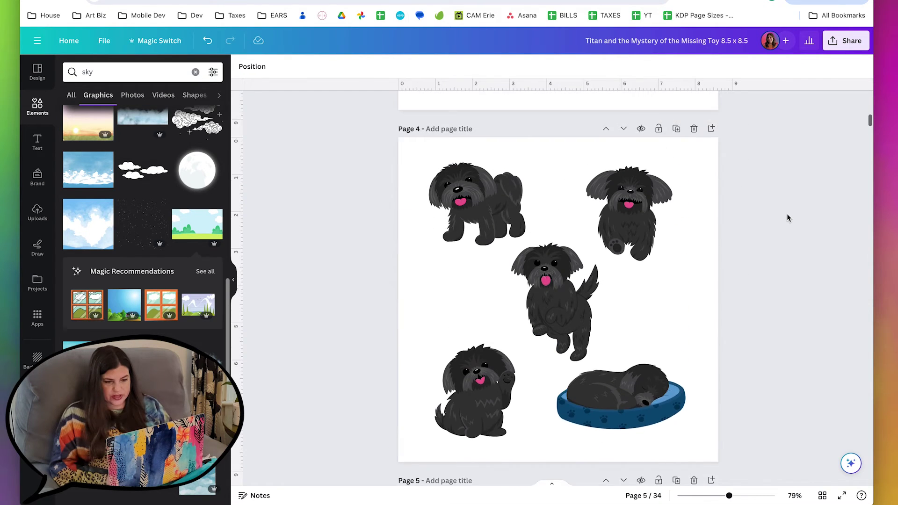
pyautogui.scroll(8, 787, 217)
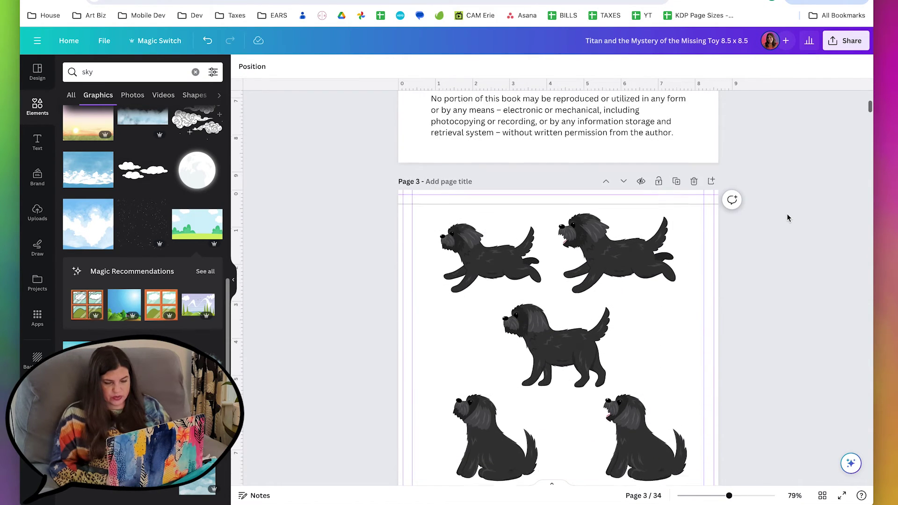
pyautogui.scroll(-5, 787, 213)
pyautogui.scroll(3, 787, 213)
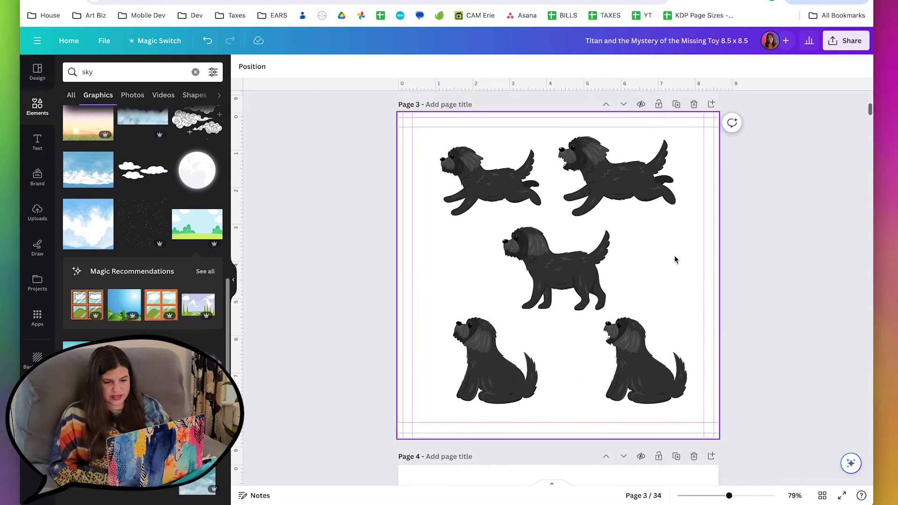
pyautogui.scroll(-7, 784, 330)
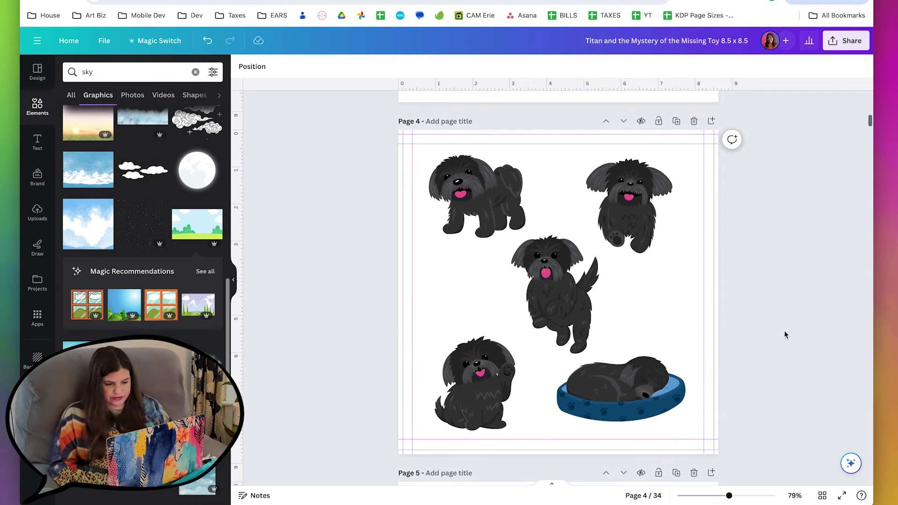
pyautogui.scroll(-1, 785, 335)
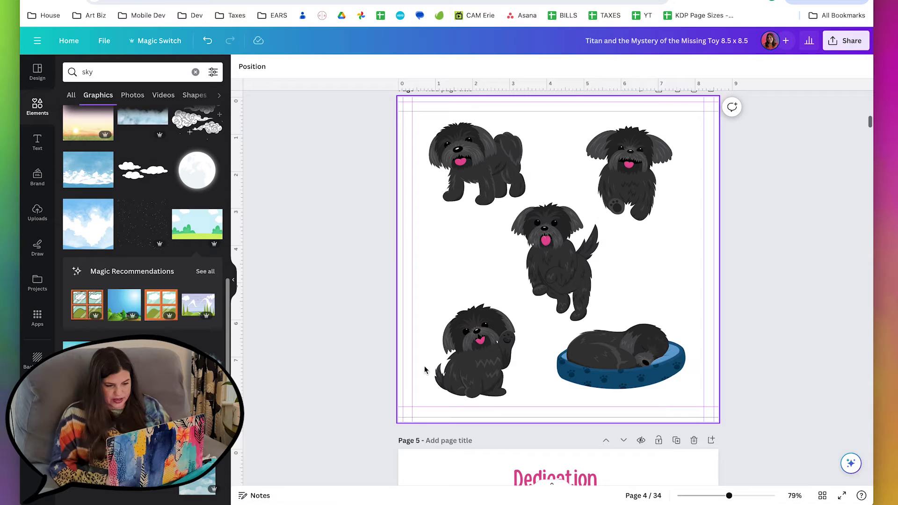
pyautogui.click(487, 362)
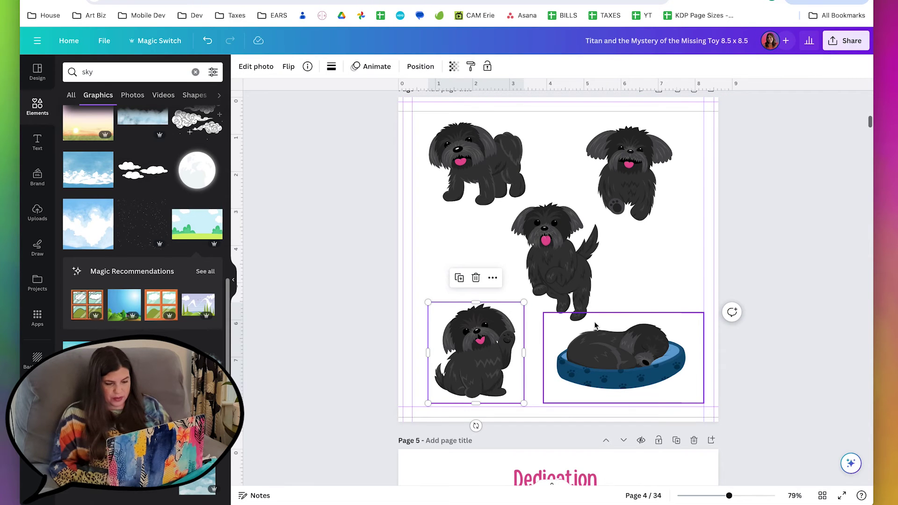
pyautogui.scroll(-20, 595, 325)
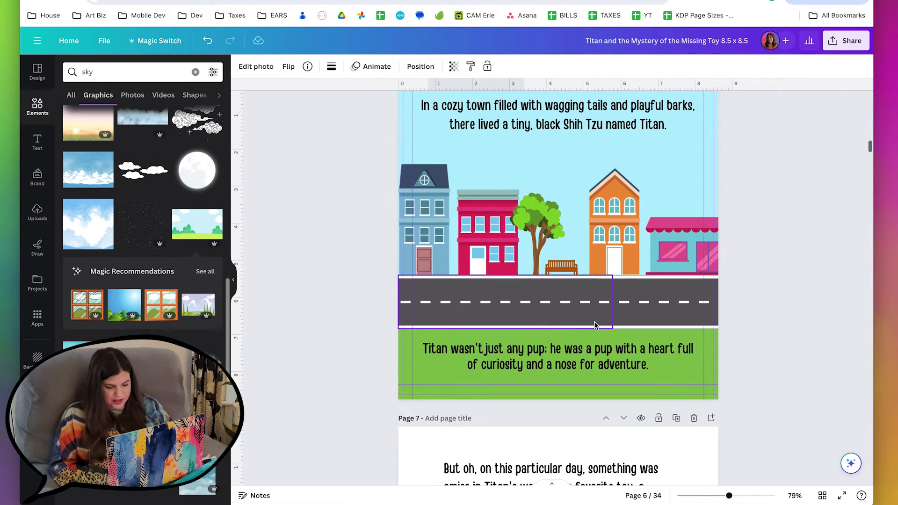
pyautogui.hotkey('ctrl', 'v')
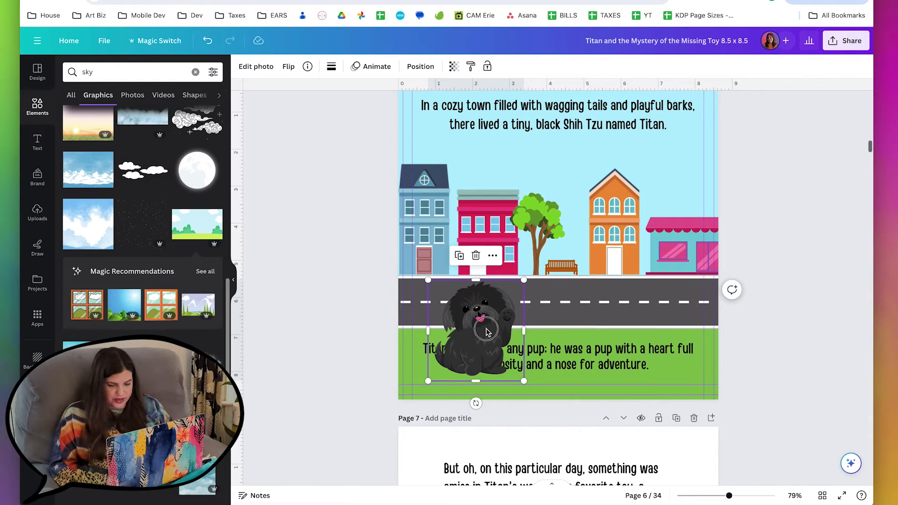
# Enlarge the dog and place it in the street scene's lower-left corner, overlapping the road and the grass
pyautogui.moveTo(487, 331)
pyautogui.mouseDown()
pyautogui.moveTo(456, 333)
pyautogui.moveTo(468, 322)
pyautogui.moveTo(480, 339)
pyautogui.mouseUp()
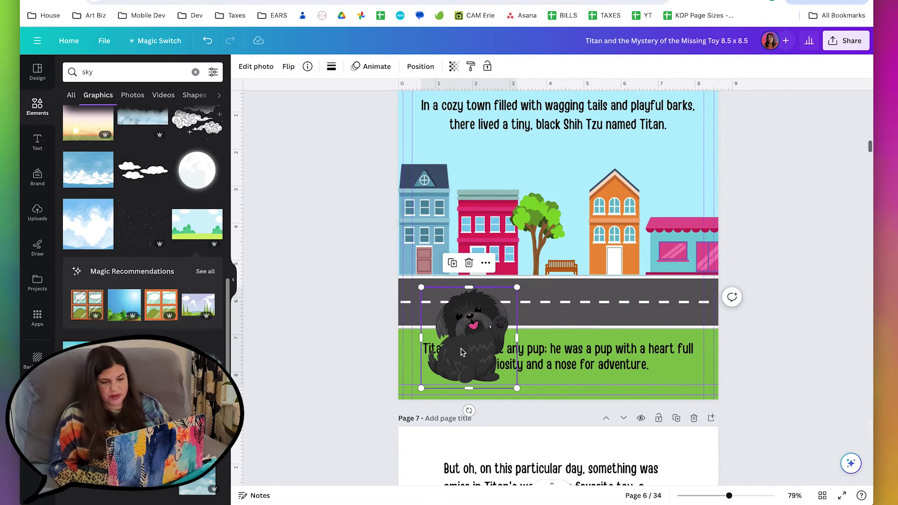
pyautogui.moveTo(460, 351); pyautogui.dragTo(505, 254)
pyautogui.moveTo(561, 191); pyautogui.dragTo(631, 133)
pyautogui.moveTo(528, 243); pyautogui.dragTo(482, 337)
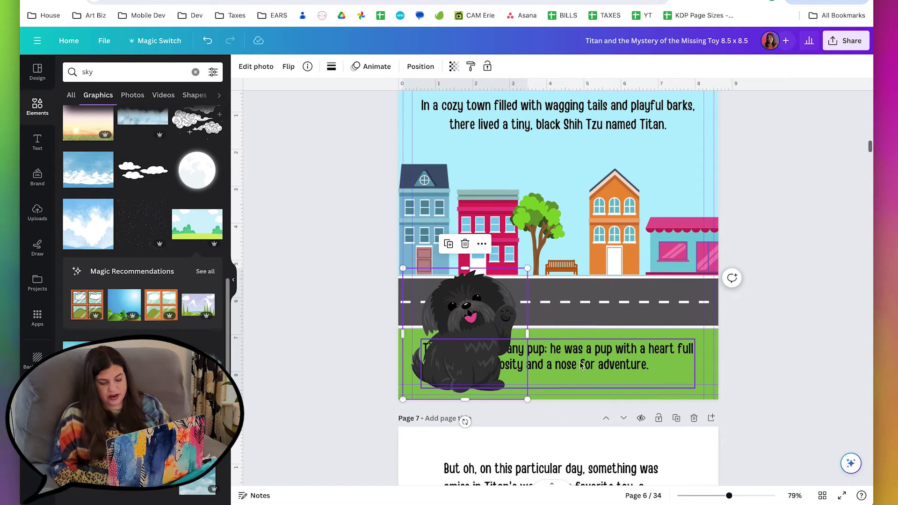
# Narrow the lower text box to three lines and position it on the grass to the right of the dog
pyautogui.click(561, 361)
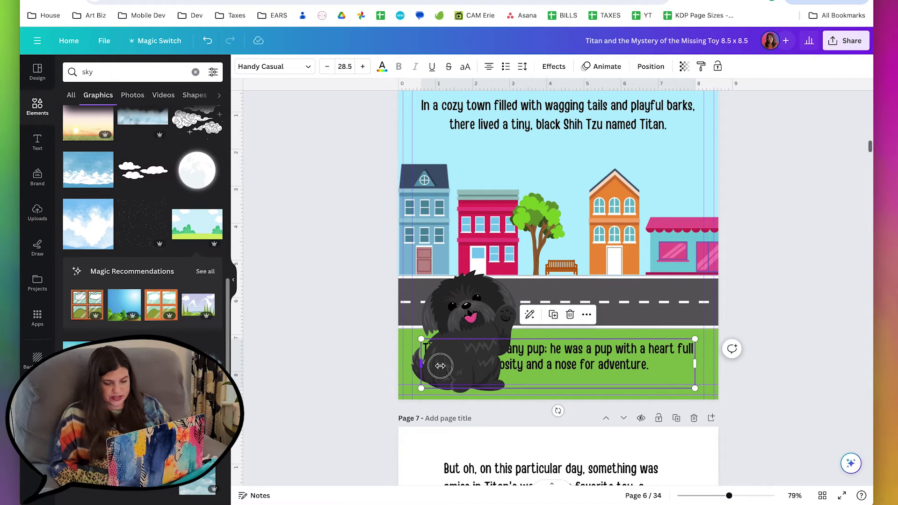
pyautogui.moveTo(440, 365); pyautogui.dragTo(528, 367)
pyautogui.moveTo(617, 368); pyautogui.dragTo(610, 363)
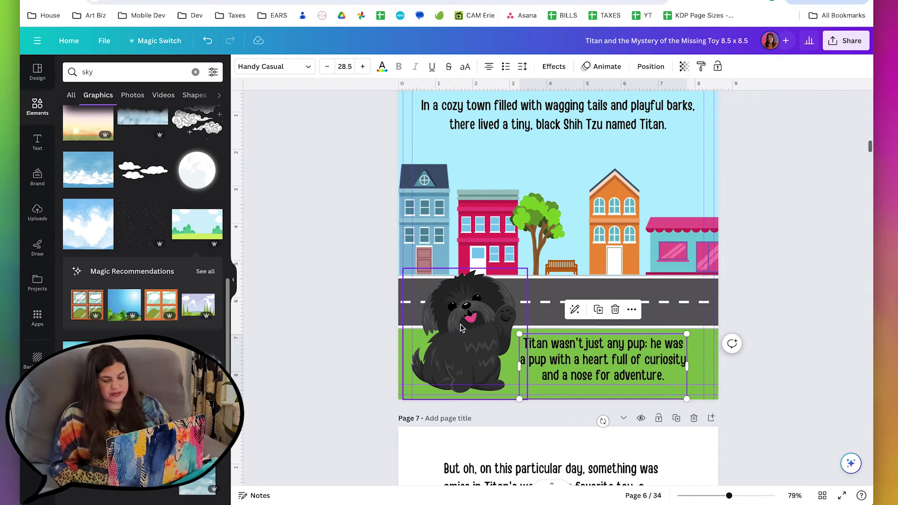
pyautogui.moveTo(621, 366); pyautogui.dragTo(618, 365)
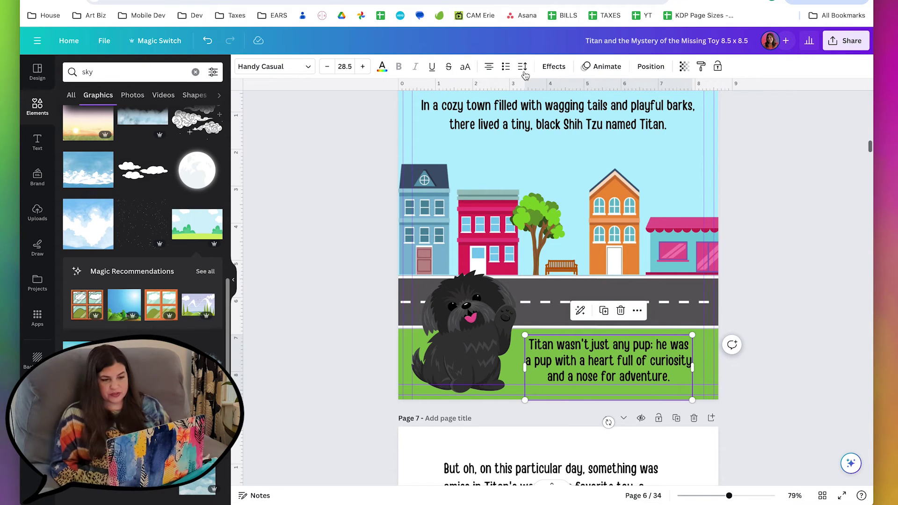
# Left-align the lower text and nudge its box toward the right margin, clear of the dog
pyautogui.click(488, 69)
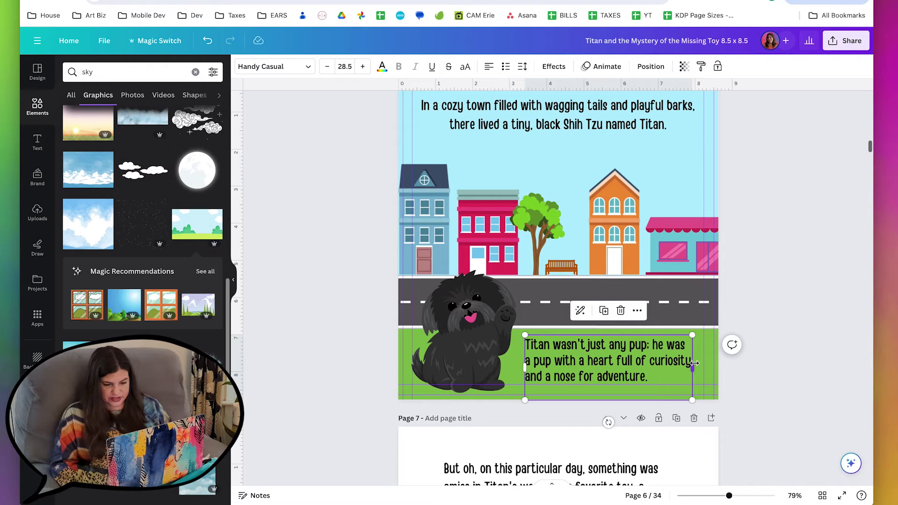
pyautogui.moveTo(695, 364); pyautogui.dragTo(694, 364)
pyautogui.moveTo(603, 366); pyautogui.dragTo(606, 365)
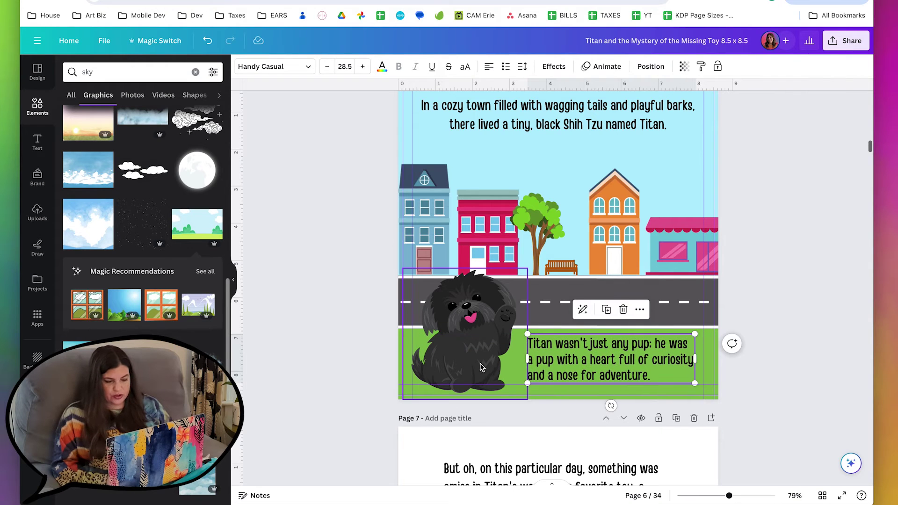
# Nudge the sitting dog slightly up and to the right on page 6's grass
pyautogui.click(453, 354)
pyautogui.moveTo(453, 357); pyautogui.dragTo(457, 355)
pyautogui.click(810, 264)
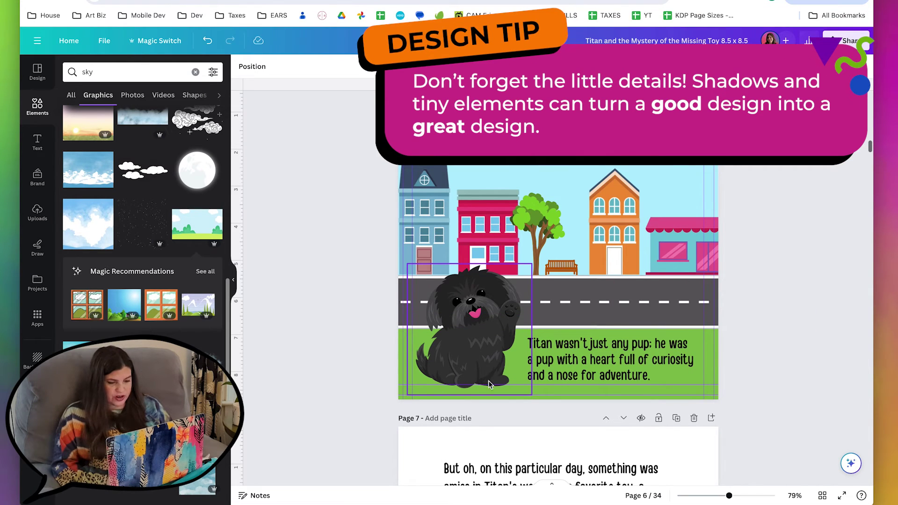
# Find a soft shadow graphic by searching for "shadow" and fit it on the grass beneath the sitting dog
pyautogui.click(196, 72)
pyautogui.write('shadow')
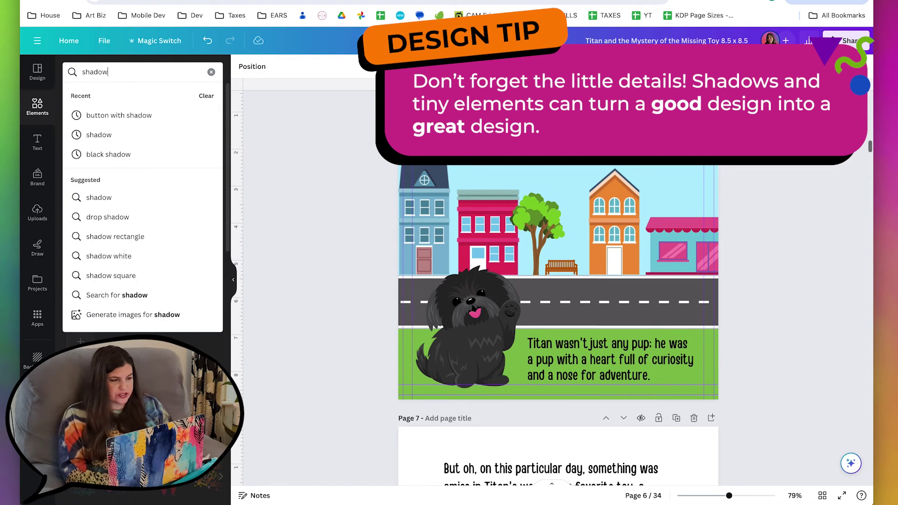
pyautogui.press('Return')
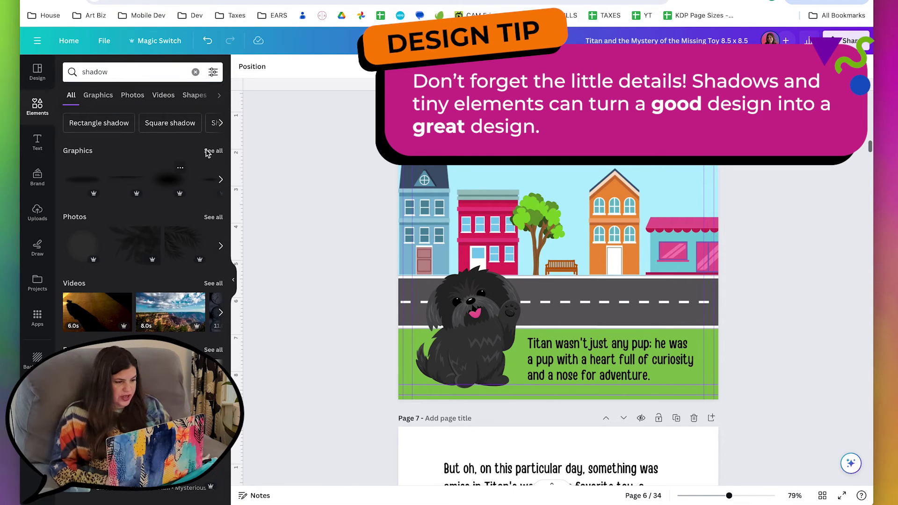
pyautogui.click(209, 161)
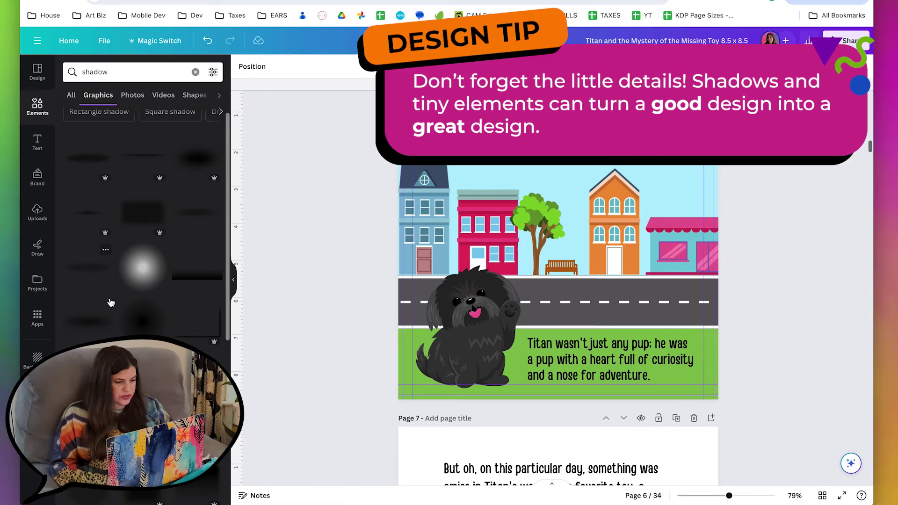
pyautogui.scroll(1, 271, 203)
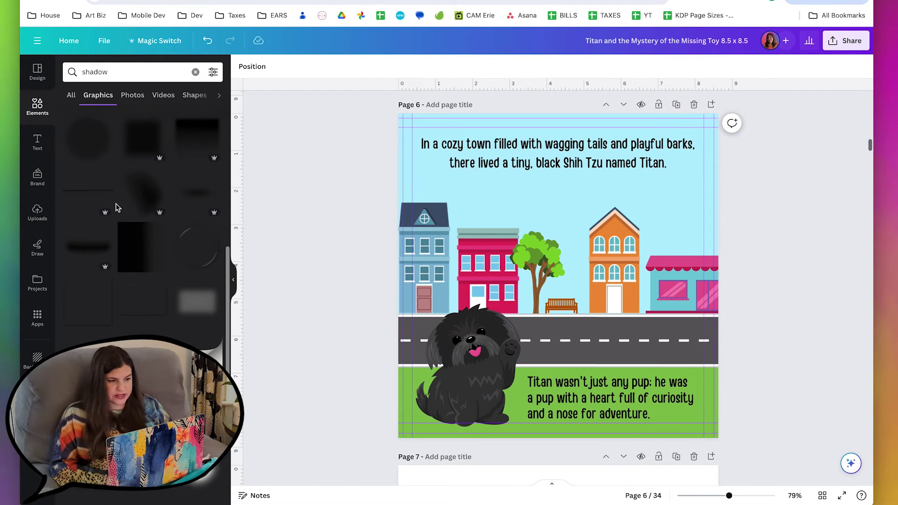
pyautogui.scroll(4, 117, 207)
pyautogui.scroll(2, 117, 207)
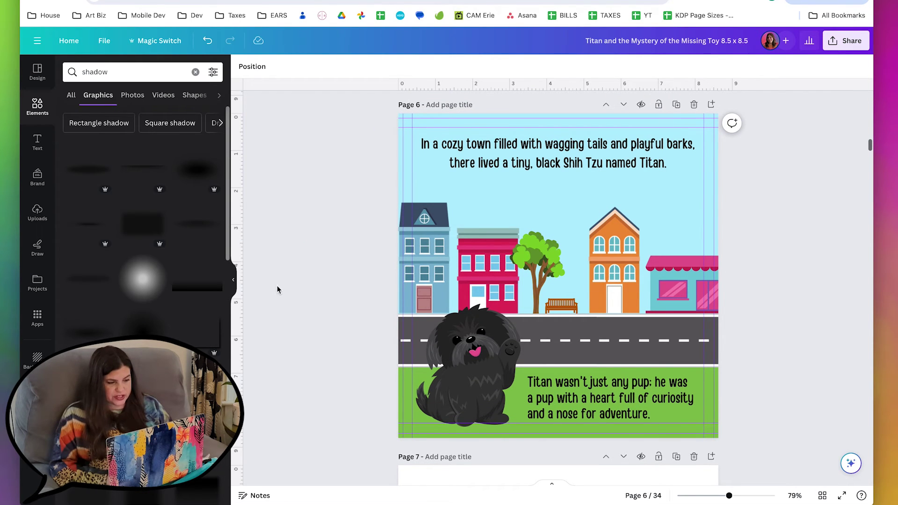
pyautogui.click(235, 287)
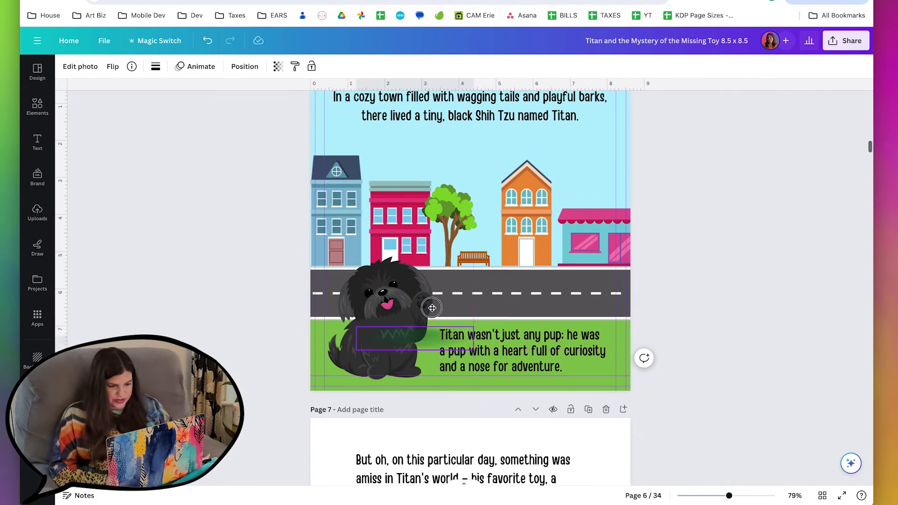
pyautogui.moveTo(431, 307); pyautogui.dragTo(406, 376)
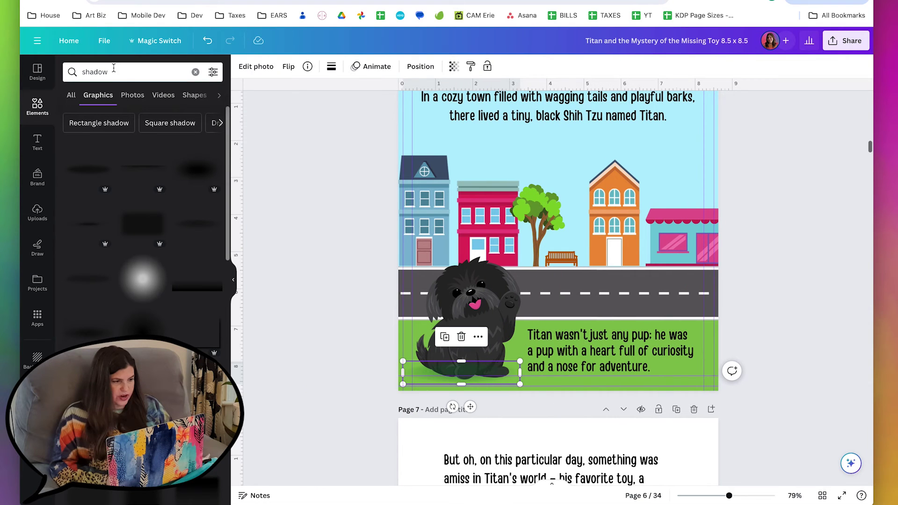
# Try a second shadow graphic near the page bottom, delete it, and fine-tune the position of the shadow under the dog
pyautogui.click(83, 174)
pyautogui.moveTo(611, 231); pyautogui.dragTo(603, 388)
pyautogui.press('Delete')
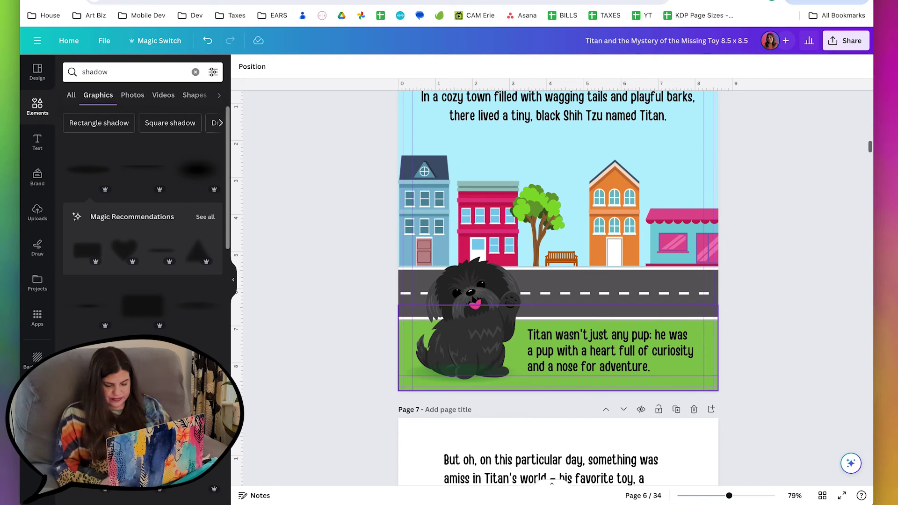
pyautogui.moveTo(423, 379)
pyautogui.mouseDown()
pyautogui.moveTo(432, 379)
pyautogui.moveTo(427, 371)
pyautogui.mouseUp()
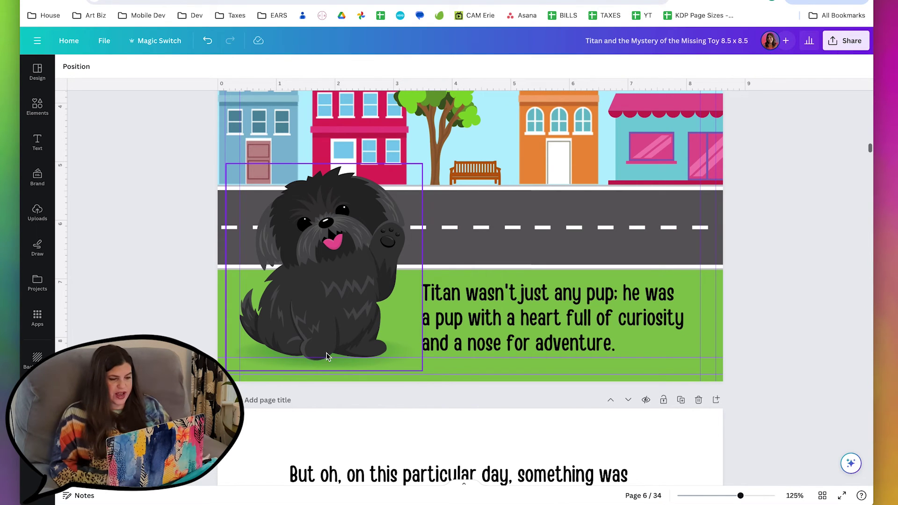
# Add a small "grass blade" graphic in front of the dog's hindquarters and recolor it with a green sampled from the page
pyautogui.click(46, 109)
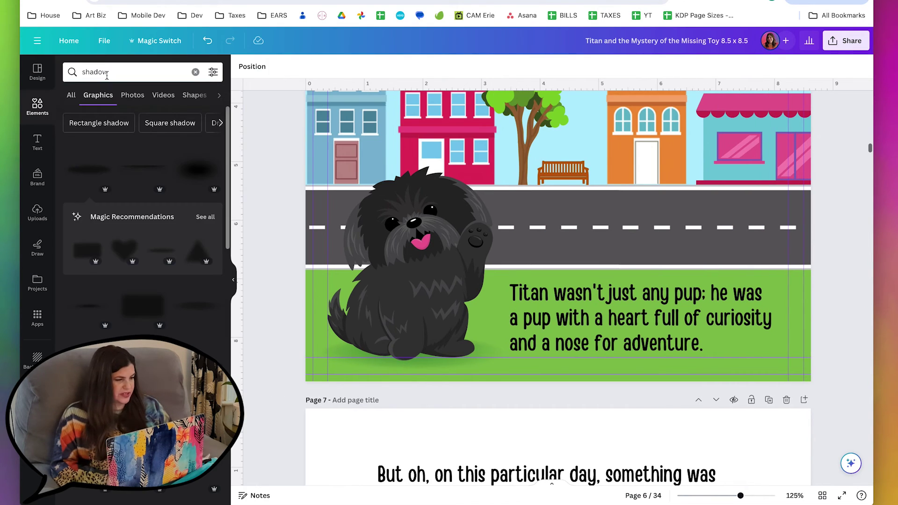
pyautogui.click(72, 73)
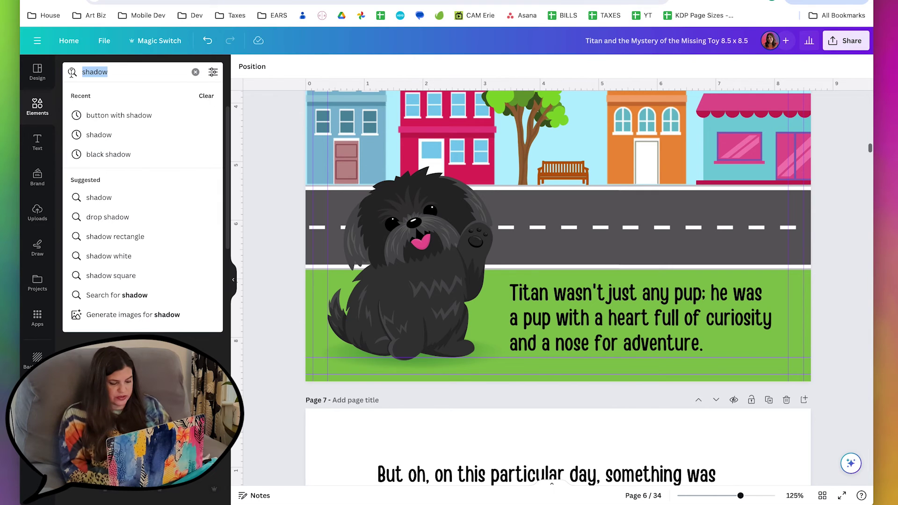
pyautogui.write('grass bl')
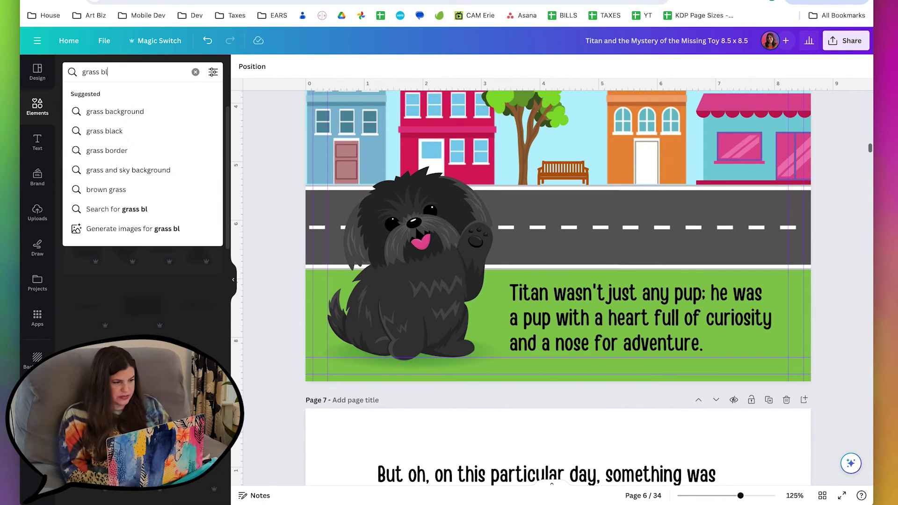
pyautogui.write('ade')
pyautogui.press('Return')
pyautogui.click(198, 234)
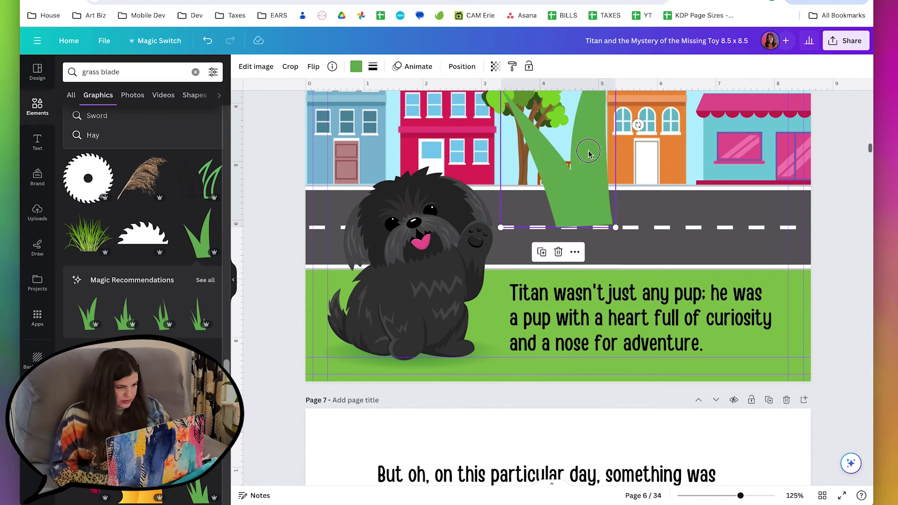
pyautogui.moveTo(588, 152); pyautogui.dragTo(485, 299)
pyautogui.moveTo(511, 168); pyautogui.dragTo(455, 368)
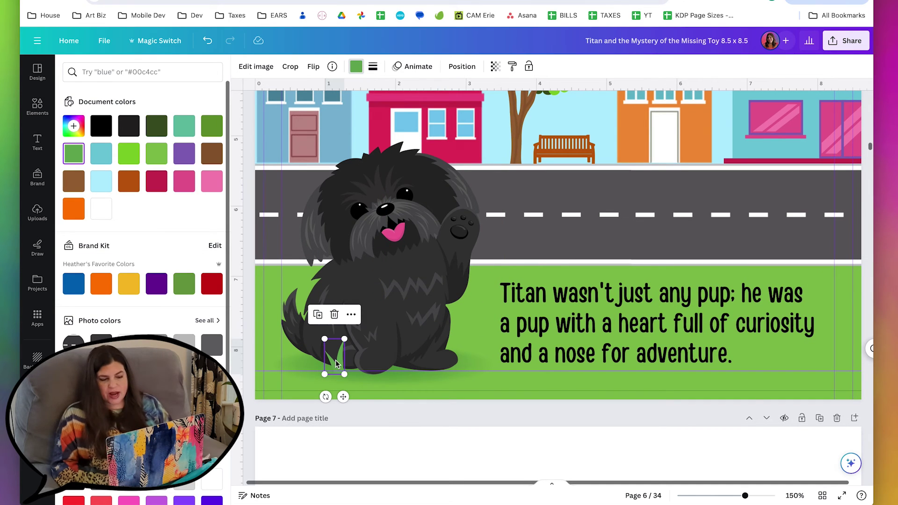
pyautogui.click(75, 129)
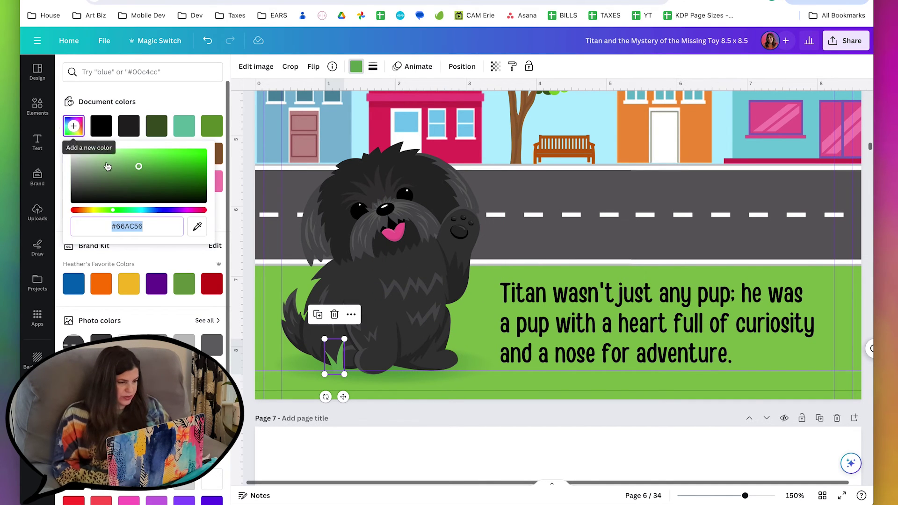
pyautogui.click(196, 232)
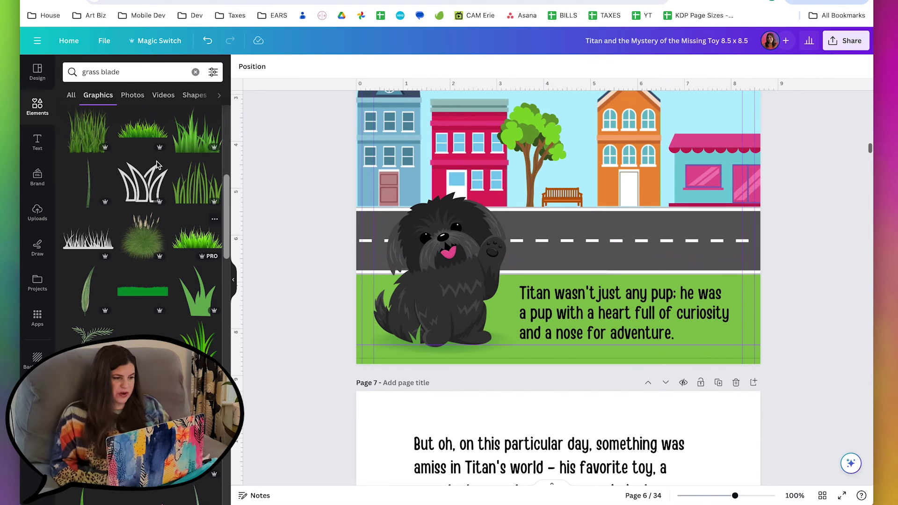
# Search graphics for "flower" and place a small bunch of white daisies in the lower-right corner of the grass
pyautogui.click(131, 74)
pyautogui.write('flower')
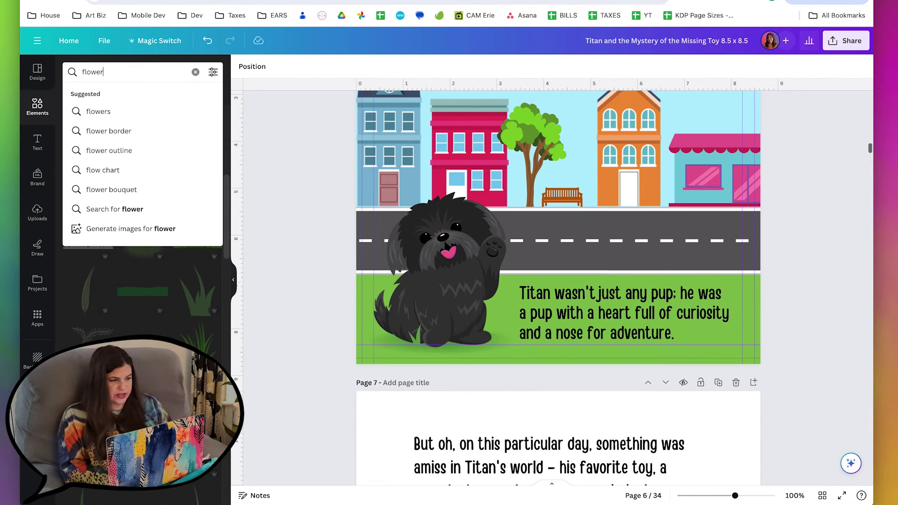
pyautogui.press('Return')
pyautogui.click(79, 222)
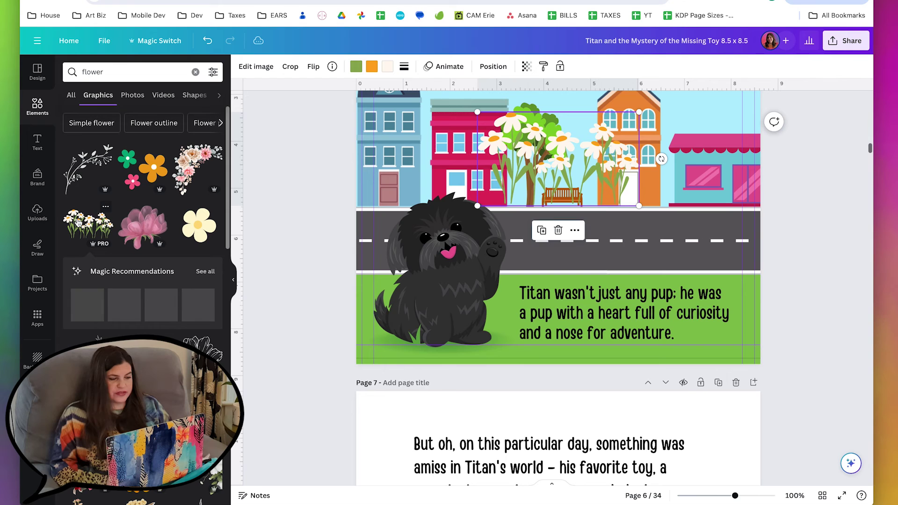
pyautogui.click(207, 276)
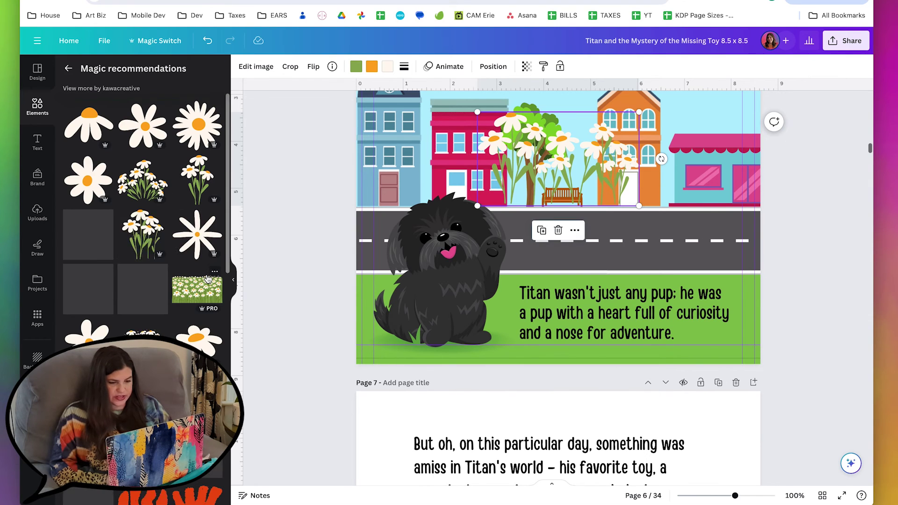
pyautogui.moveTo(708, 197); pyautogui.dragTo(716, 312)
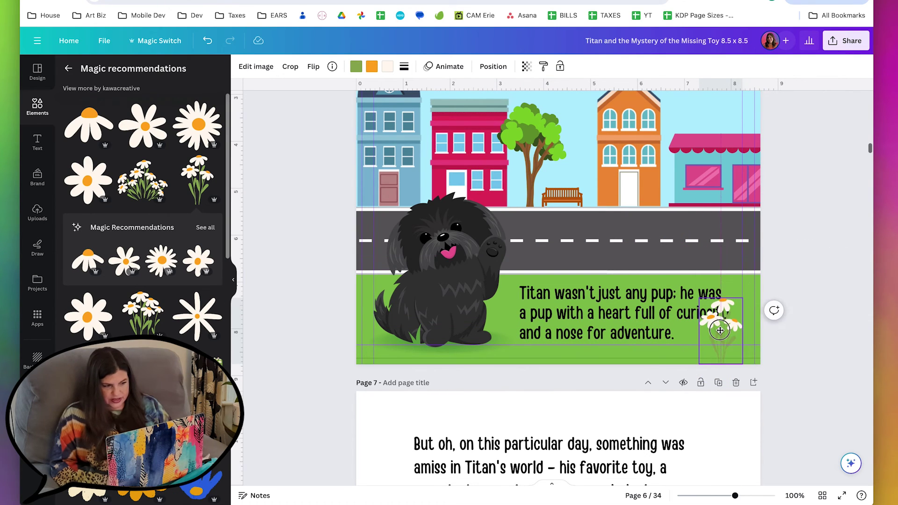
# Shift the lower text slightly left and fine-tune the daisies' position in the corner beside it
pyautogui.click(712, 314)
pyautogui.moveTo(613, 314); pyautogui.dragTo(601, 313)
pyautogui.moveTo(702, 323); pyautogui.dragTo(716, 320)
pyautogui.moveTo(727, 333); pyautogui.dragTo(727, 333)
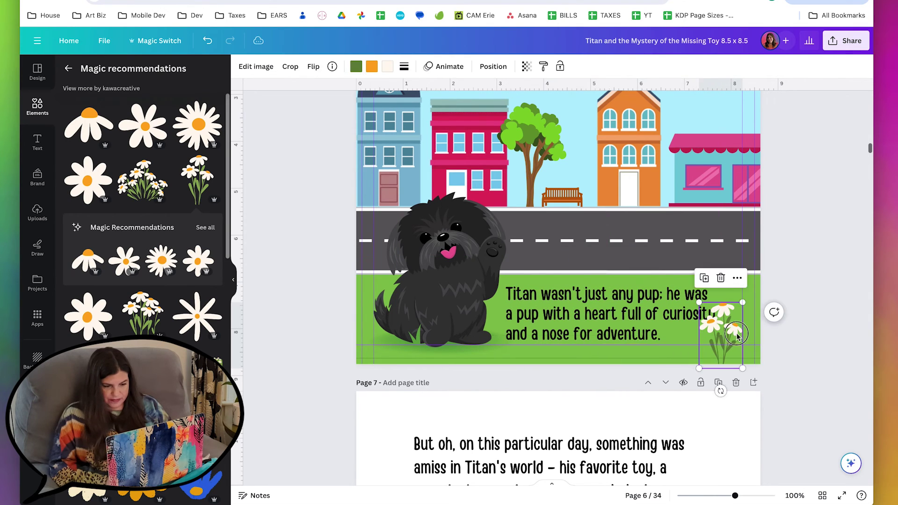
pyautogui.moveTo(727, 333); pyautogui.dragTo(734, 330)
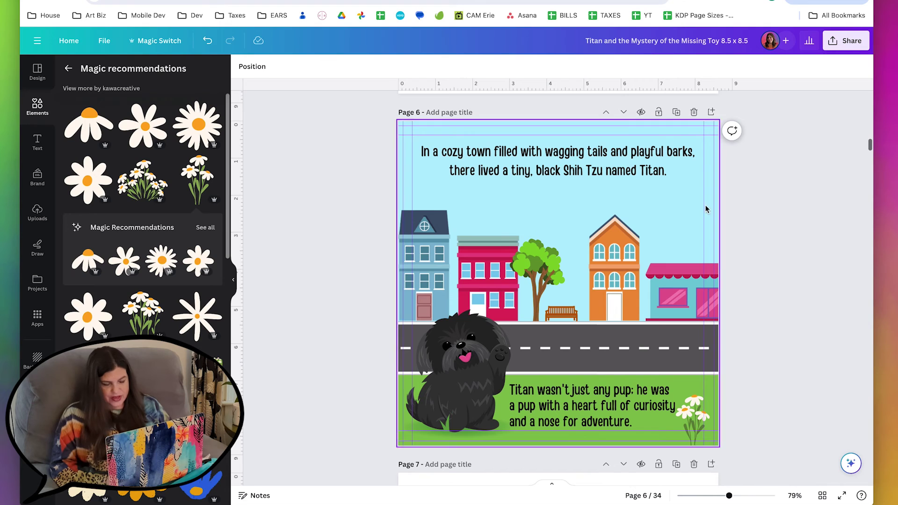
# Add two white "cloud" graphics to the sky, one running off the right page edge and a smaller one above the red building
pyautogui.click(36, 117)
pyautogui.click(36, 112)
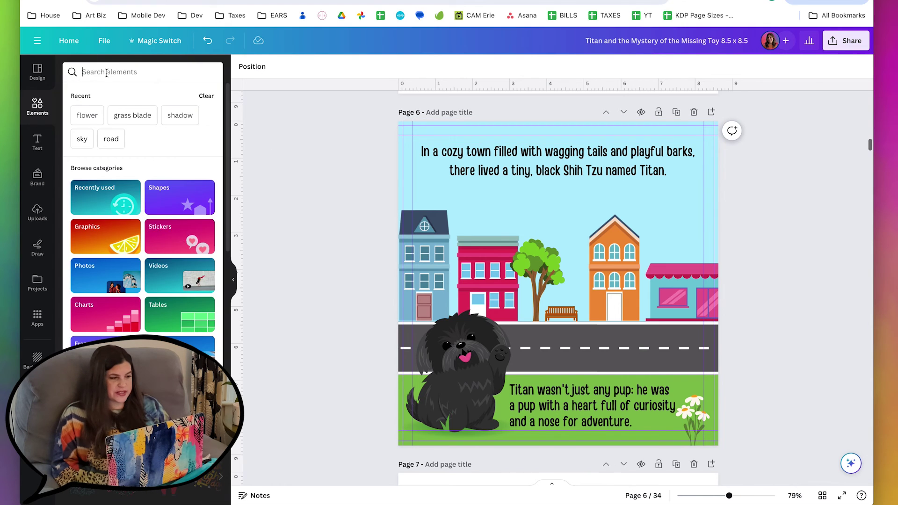
pyautogui.write('cloud')
pyautogui.press('Return')
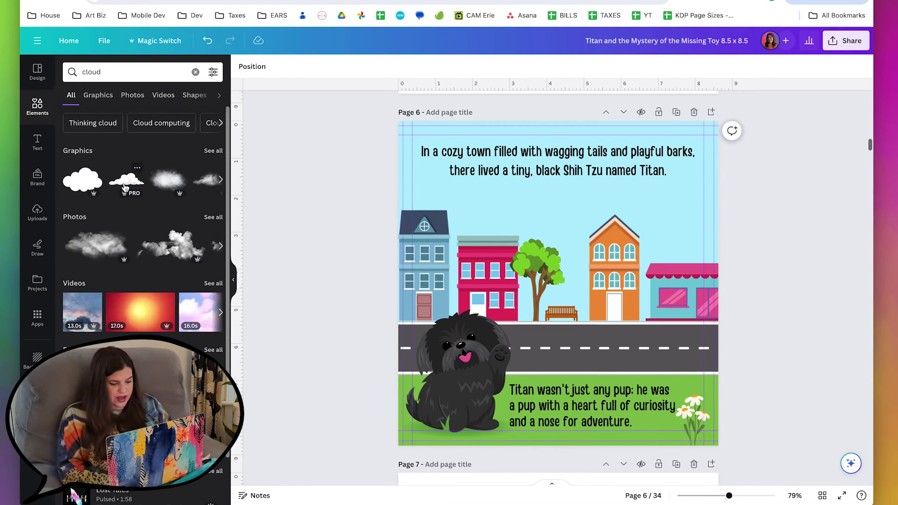
pyautogui.click(125, 188)
pyautogui.moveTo(574, 281); pyautogui.dragTo(708, 192)
pyautogui.click(141, 283)
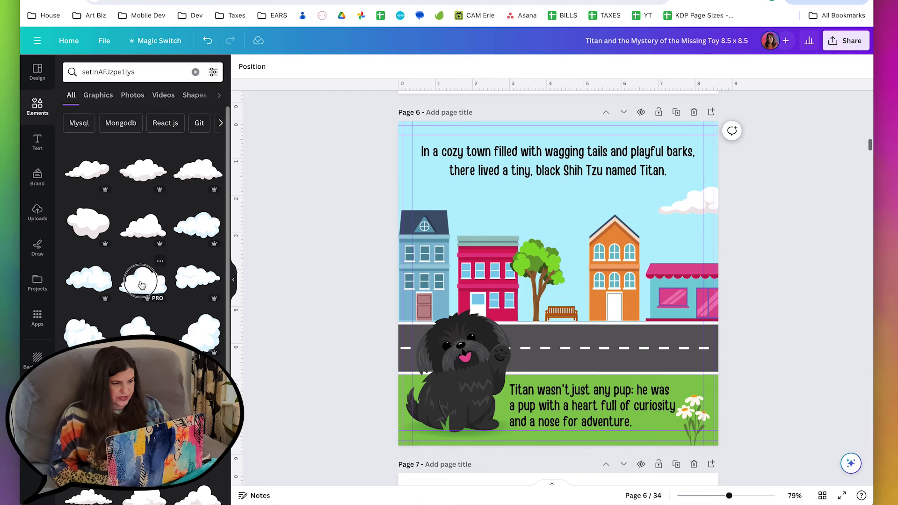
pyautogui.moveTo(622, 243); pyautogui.dragTo(550, 218)
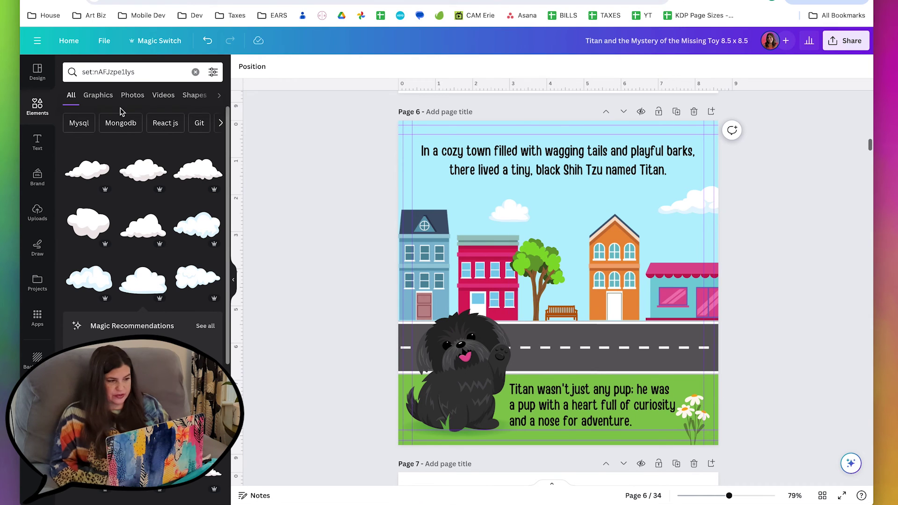
# Place a small "dog silhouette" between the bench and the orange house, color it brown and flip it horizontally
pyautogui.tripleClick(99, 72)
pyautogui.write('dog silhouette')
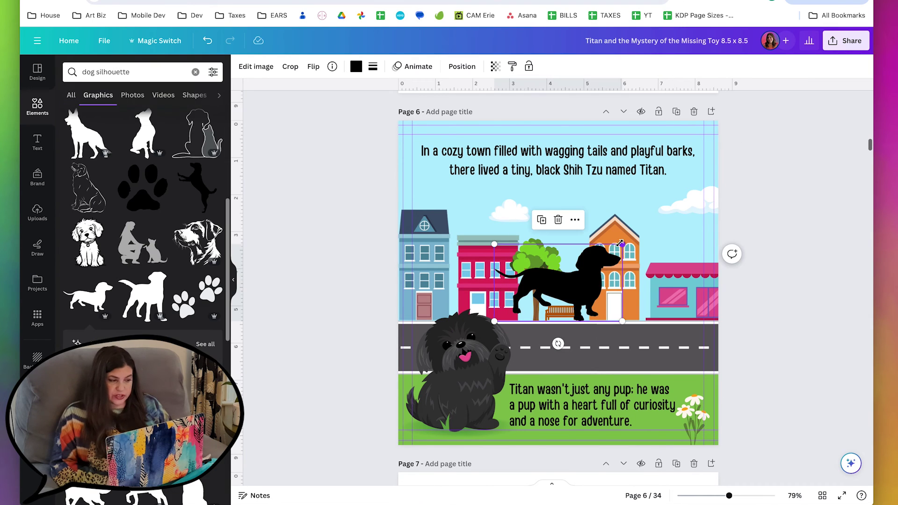
pyautogui.moveTo(621, 243); pyautogui.dragTo(519, 307)
pyautogui.click(101, 182)
pyautogui.click(313, 67)
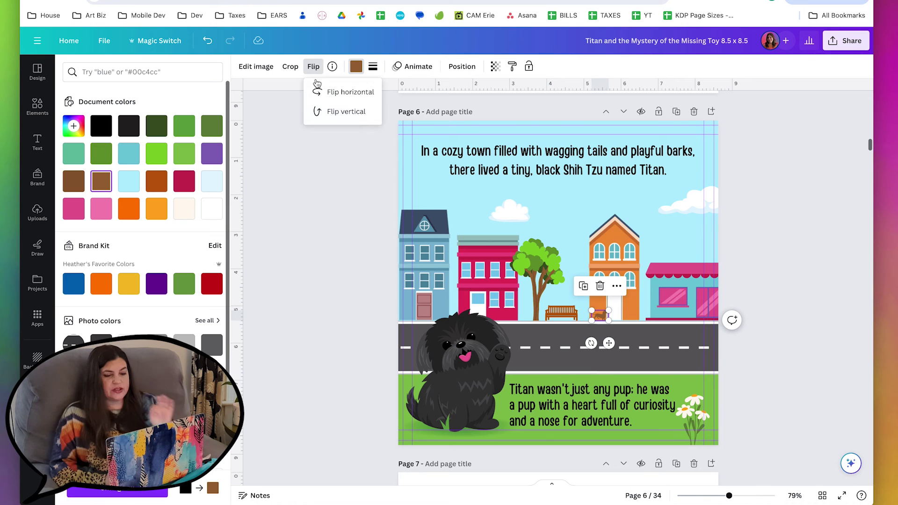
pyautogui.click(335, 99)
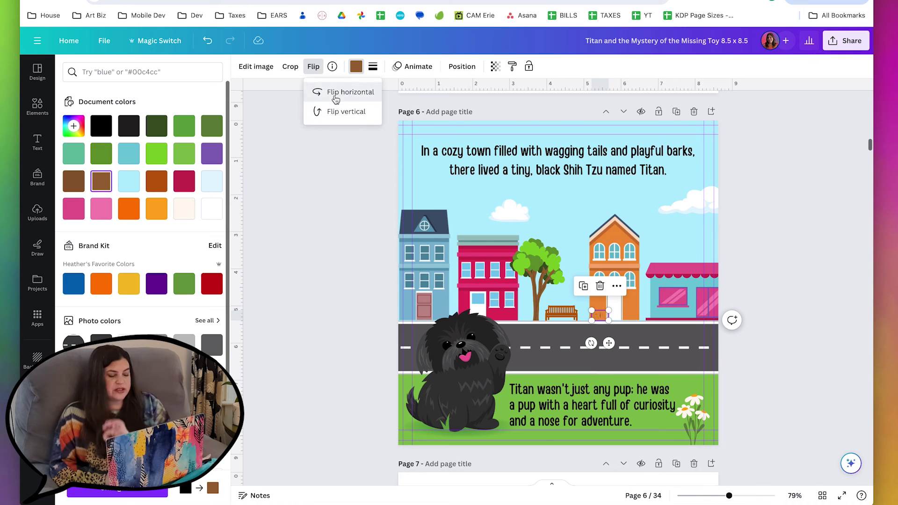
pyautogui.moveTo(608, 343); pyautogui.dragTo(603, 345)
pyautogui.moveTo(603, 345); pyautogui.dragTo(601, 344)
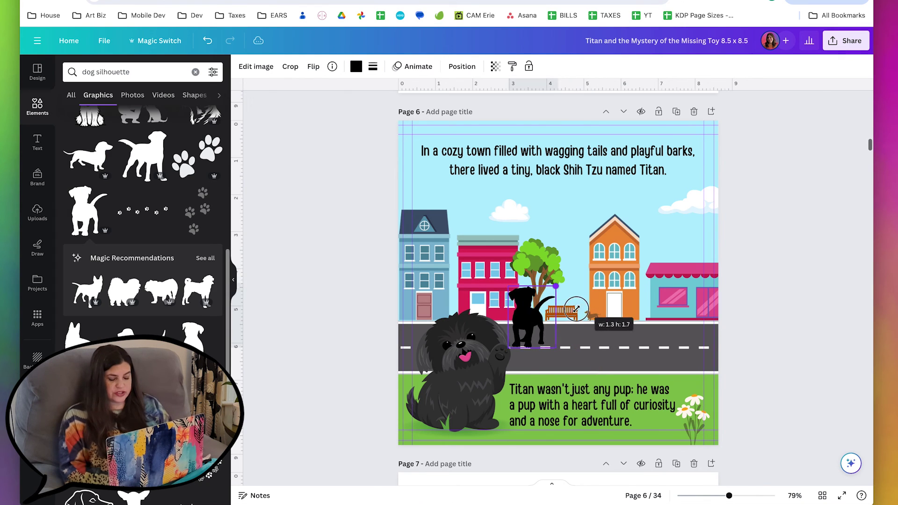
# Add a small black dog silhouette on the sidewalk beside the tree and a poodle silhouette in the pink shop's window
pyautogui.moveTo(586, 310); pyautogui.dragTo(523, 324)
pyautogui.moveTo(523, 366); pyautogui.dragTo(539, 348)
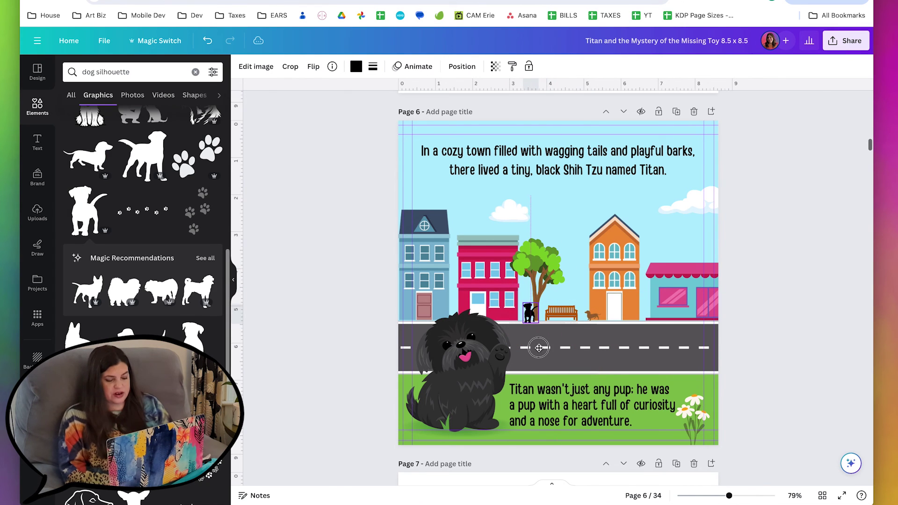
pyautogui.moveTo(539, 348); pyautogui.dragTo(535, 347)
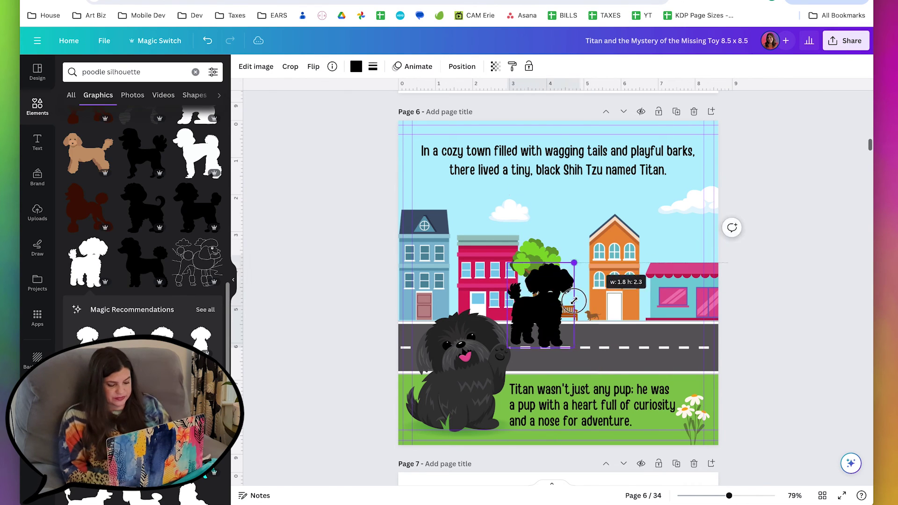
pyautogui.moveTo(587, 260); pyautogui.dragTo(539, 342)
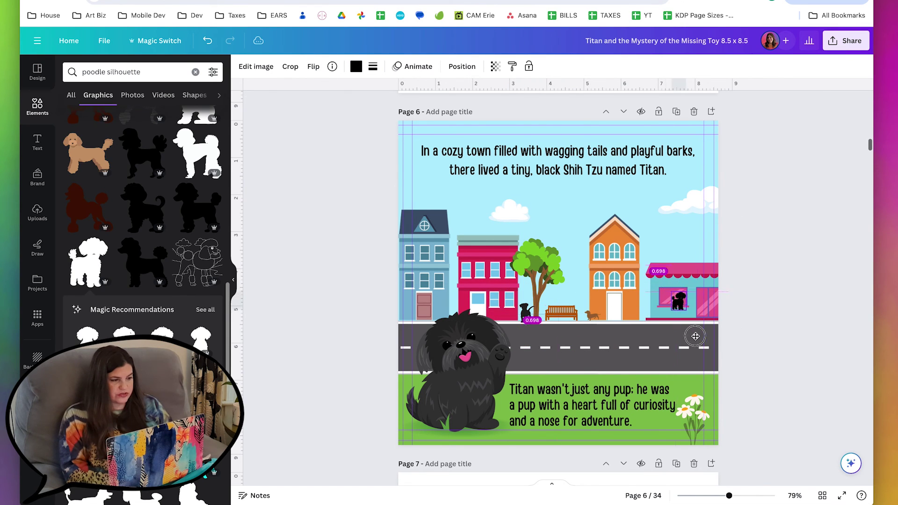